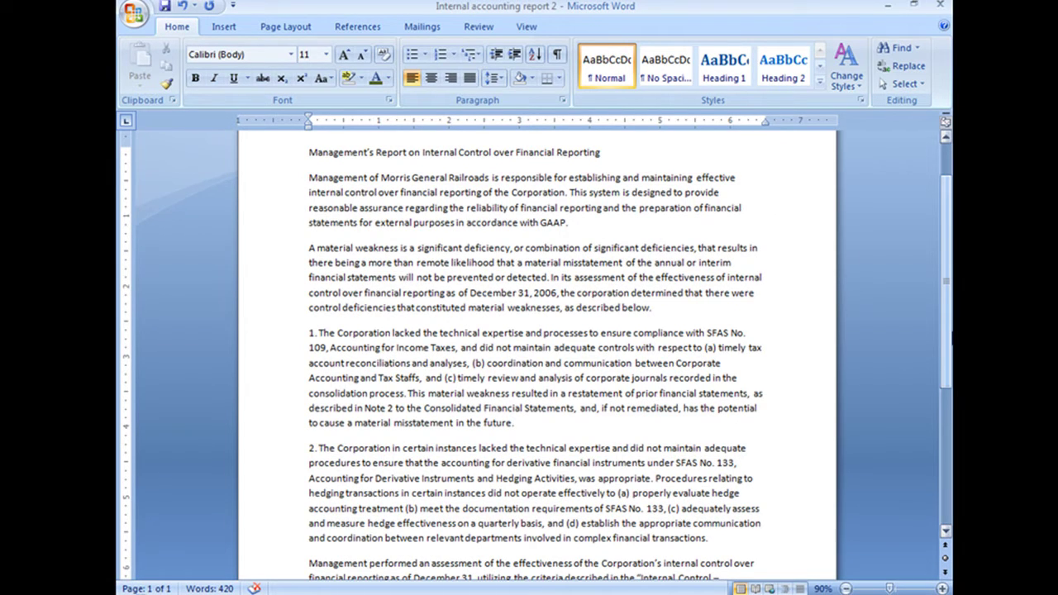
# Set the first numbered paragraph in 9-point italic Times New Roman
pyautogui.click(819, 80)
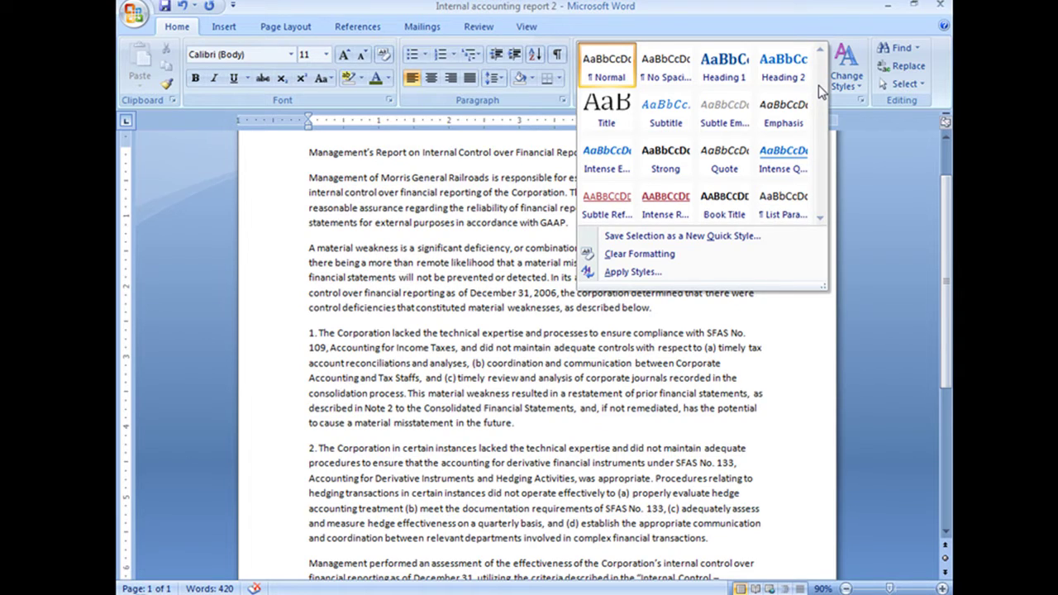
pyautogui.click(920, 272)
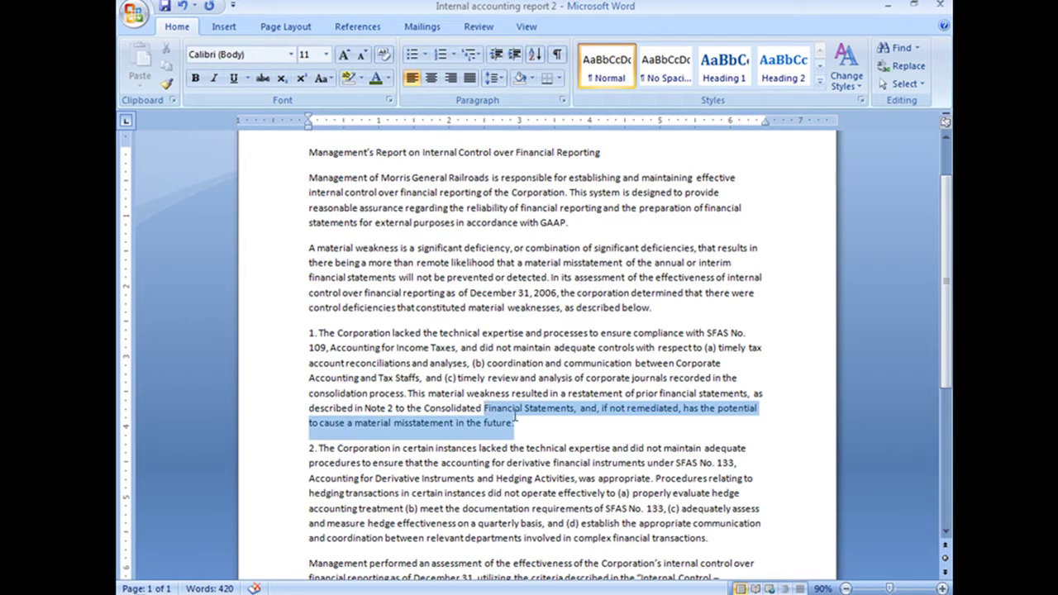
pyautogui.moveTo(514, 423); pyautogui.dragTo(307, 338)
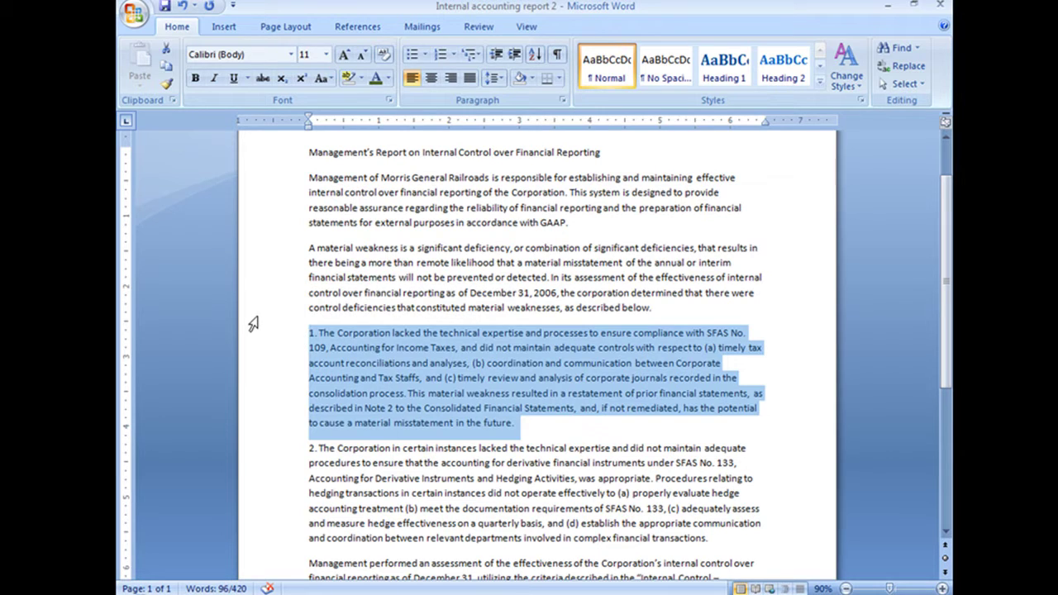
pyautogui.click(291, 53)
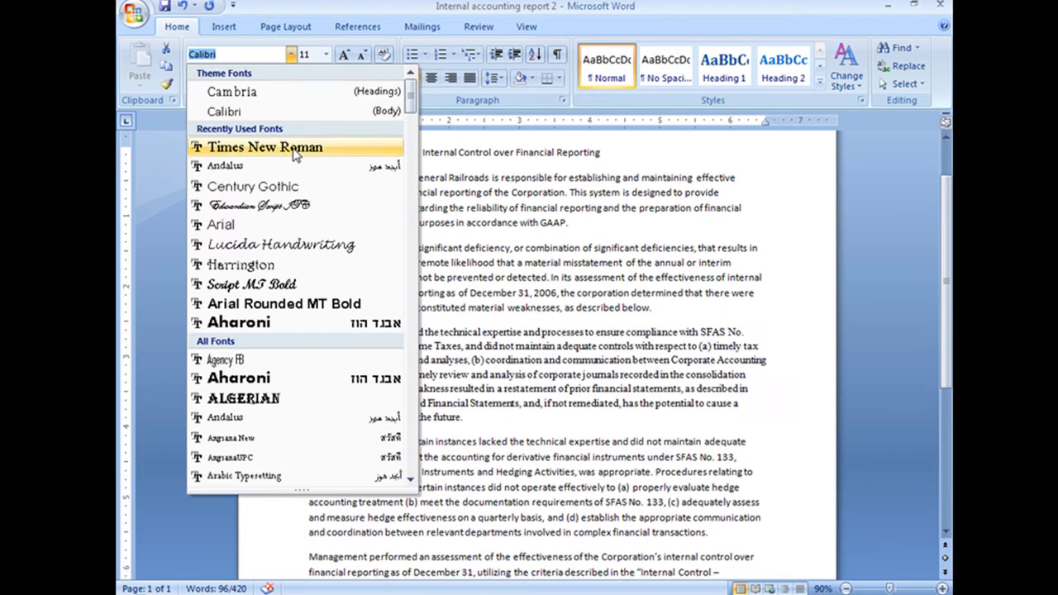
pyautogui.click(295, 154)
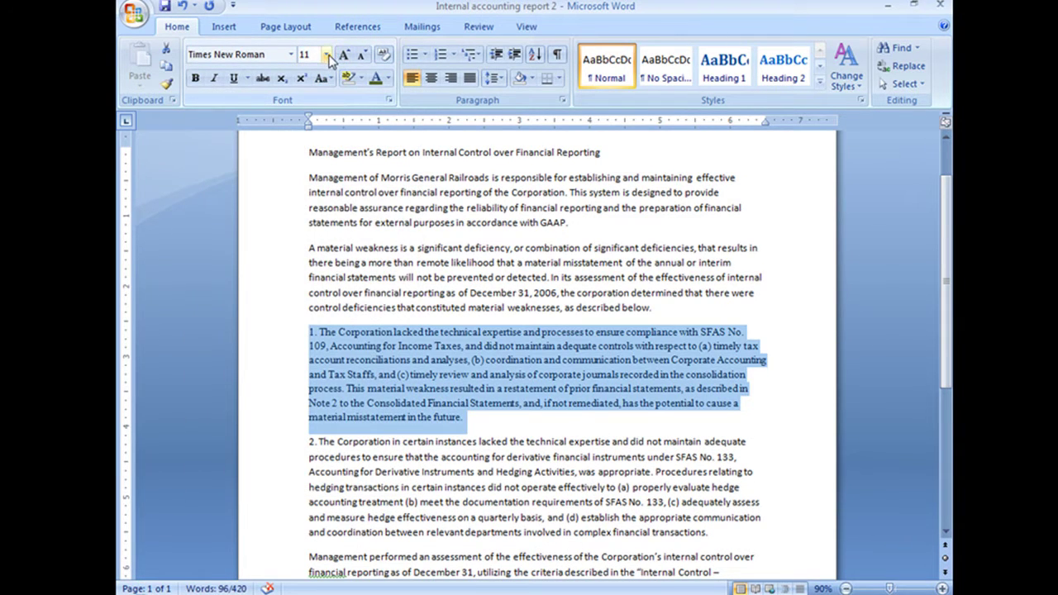
pyautogui.click(327, 55)
pyautogui.click(303, 89)
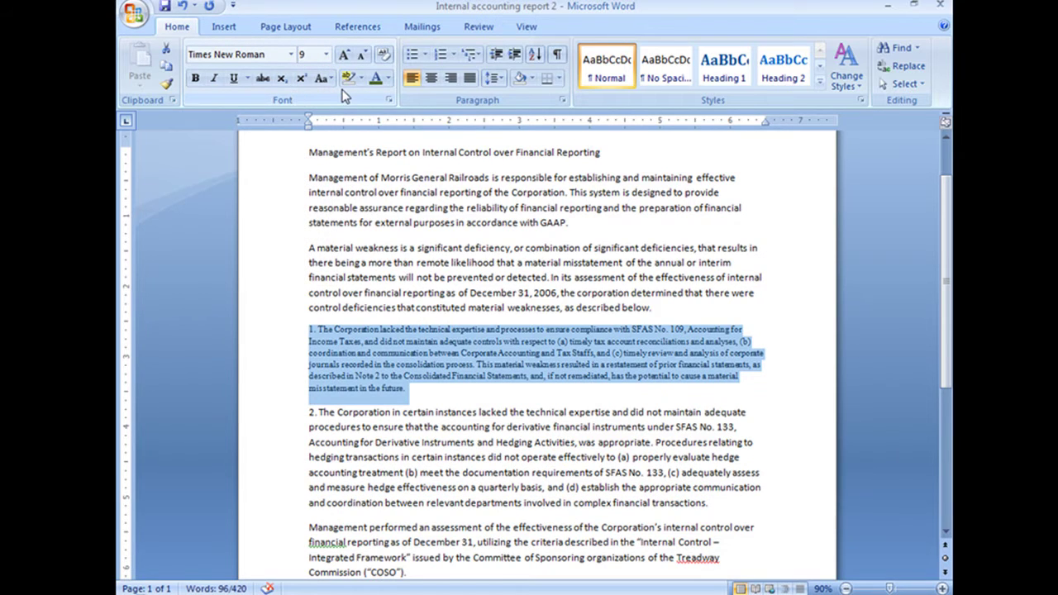
pyautogui.click(220, 78)
# Indent the first numbered paragraph with Ctrl+M and reselect it
pyautogui.click(311, 339)
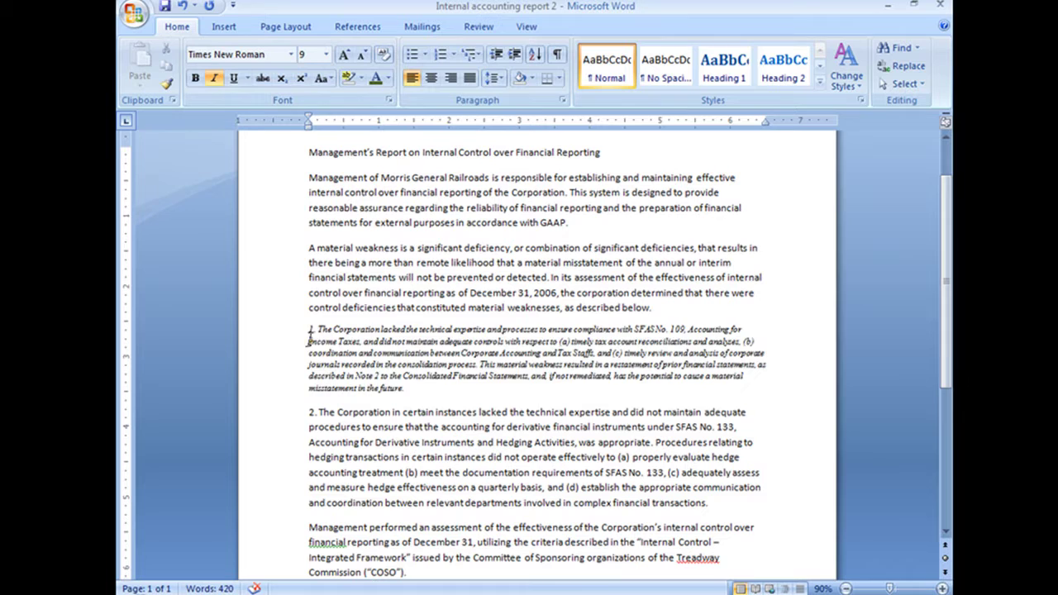
pyautogui.hotkey('ctrl', 'm')
pyautogui.moveTo(641, 388); pyautogui.dragTo(343, 330)
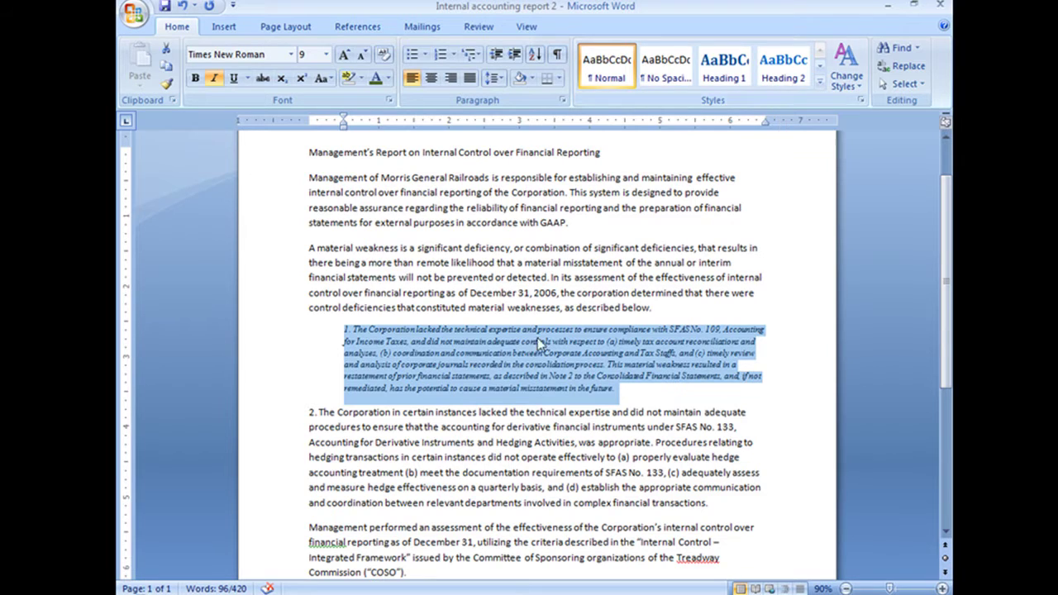
# Save paragraph 1's formatting as a new quick style named 'Fine Print'
pyautogui.click(821, 82)
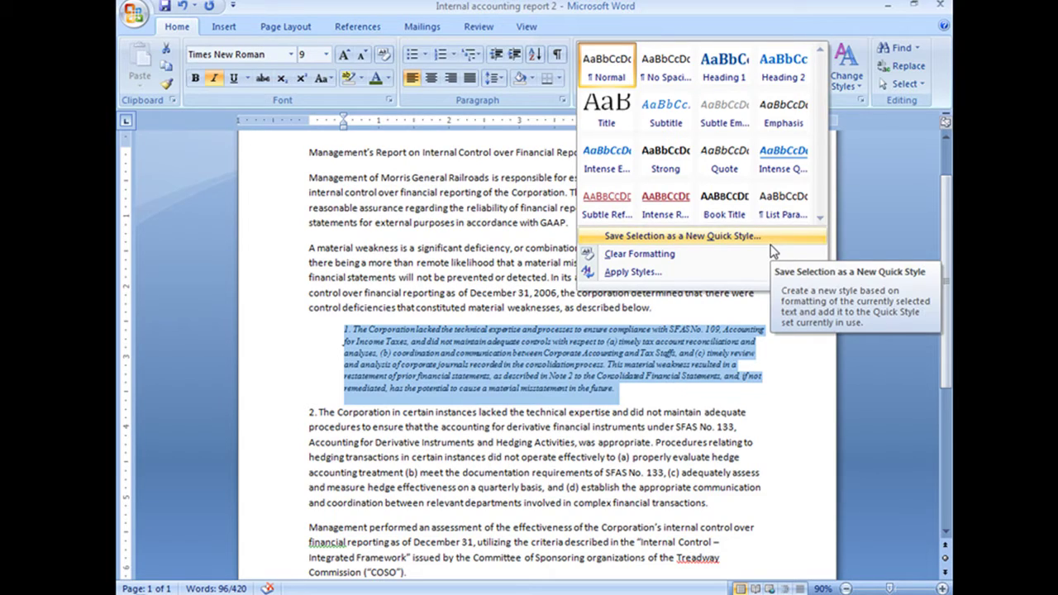
pyautogui.click(742, 237)
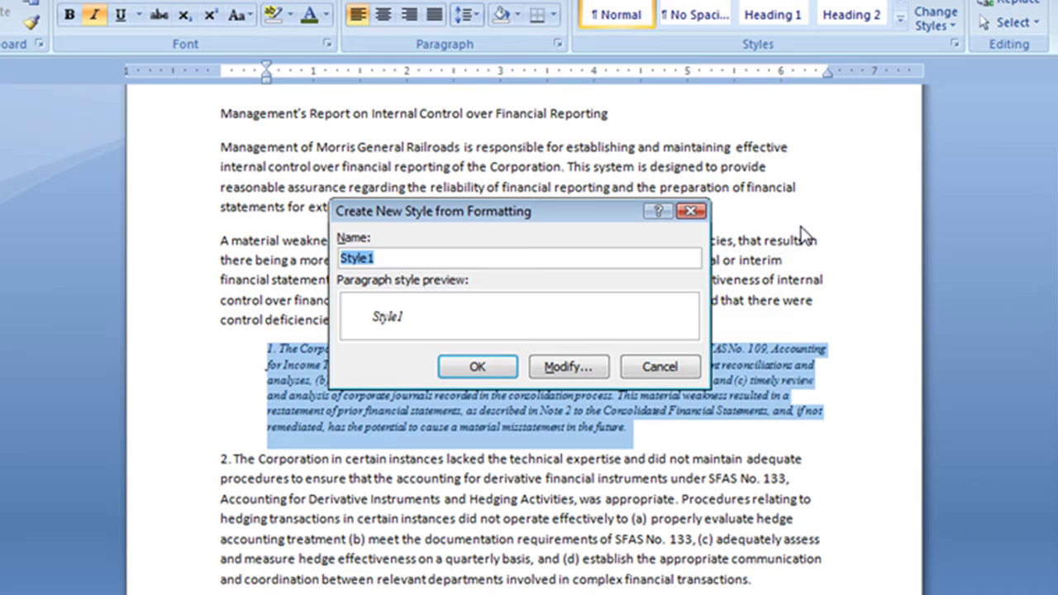
pyautogui.write('Fine Pr')
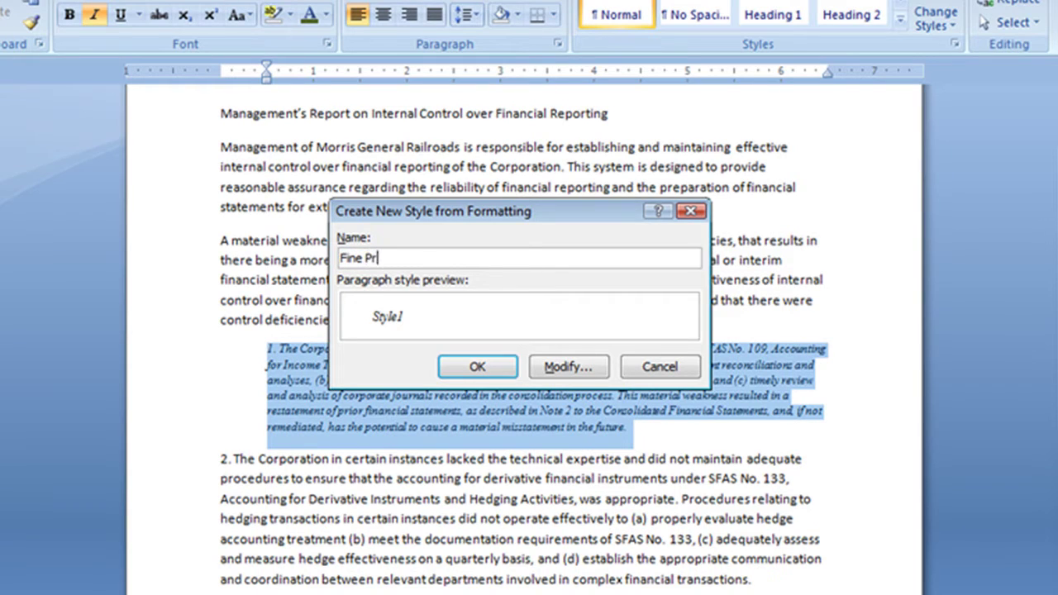
pyautogui.write('int')
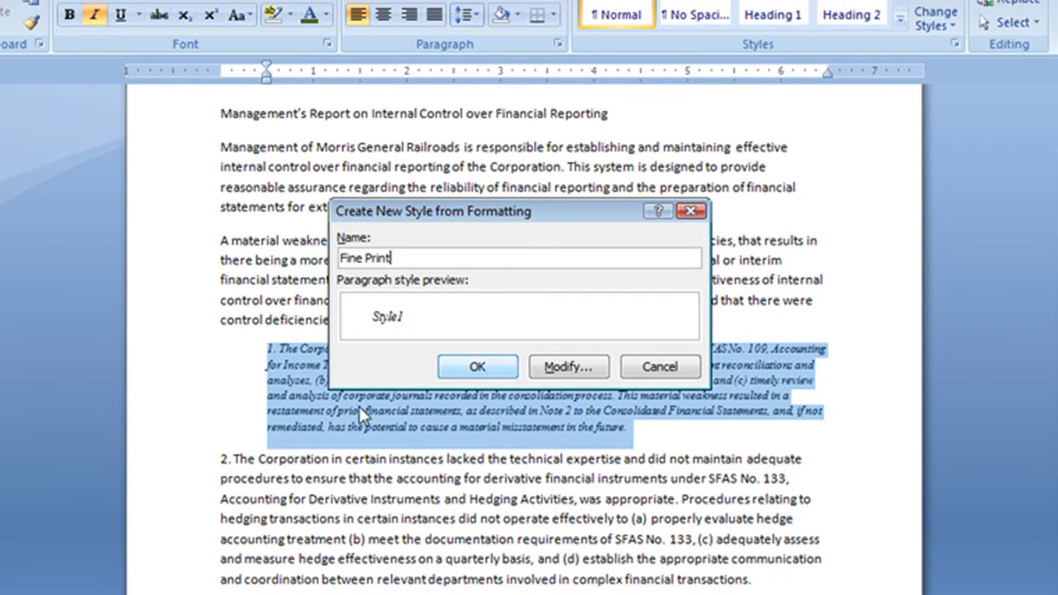
pyautogui.click(476, 372)
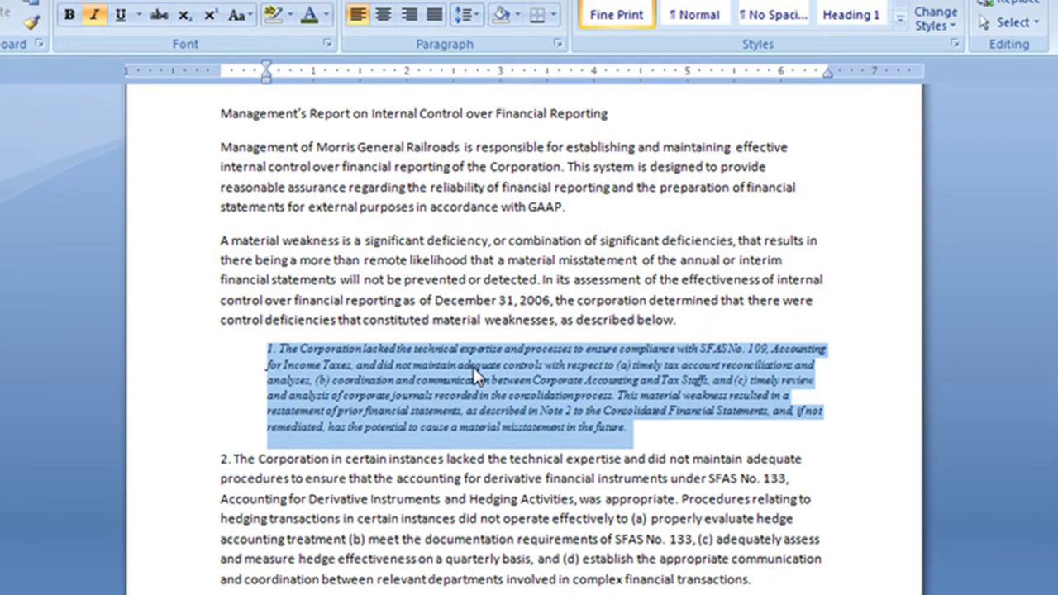
pyautogui.click(745, 430)
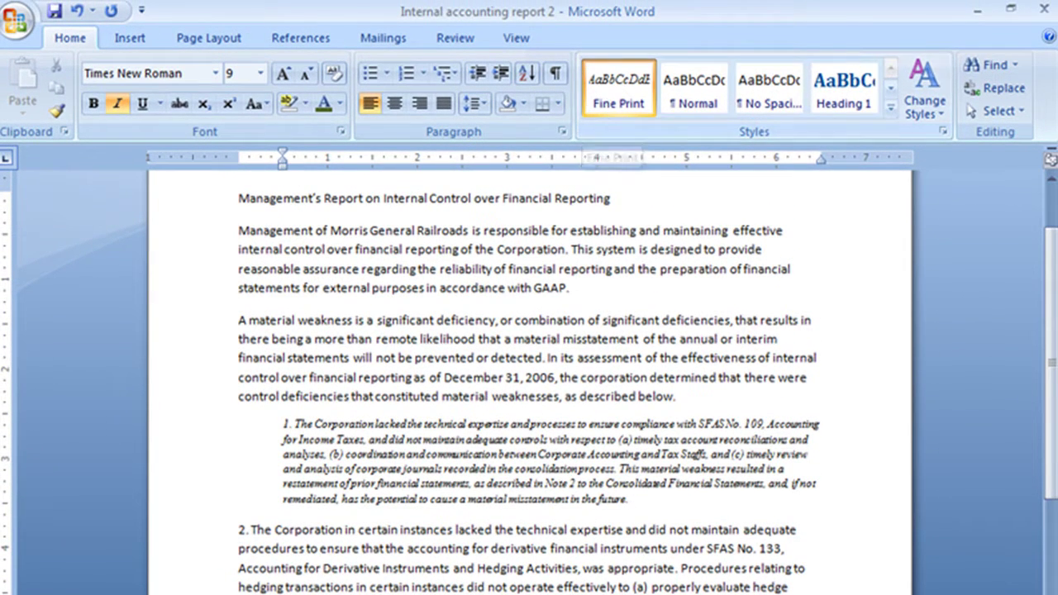
# Apply the Fine Print style to the second numbered paragraph
pyautogui.tripleClick(370, 585)
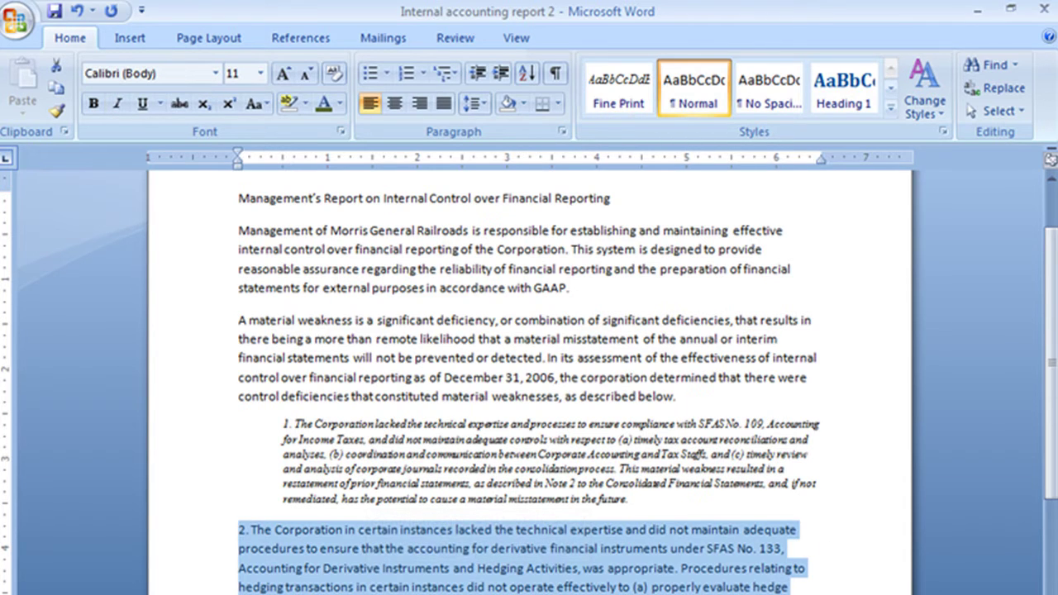
pyautogui.click(624, 103)
pyautogui.click(927, 516)
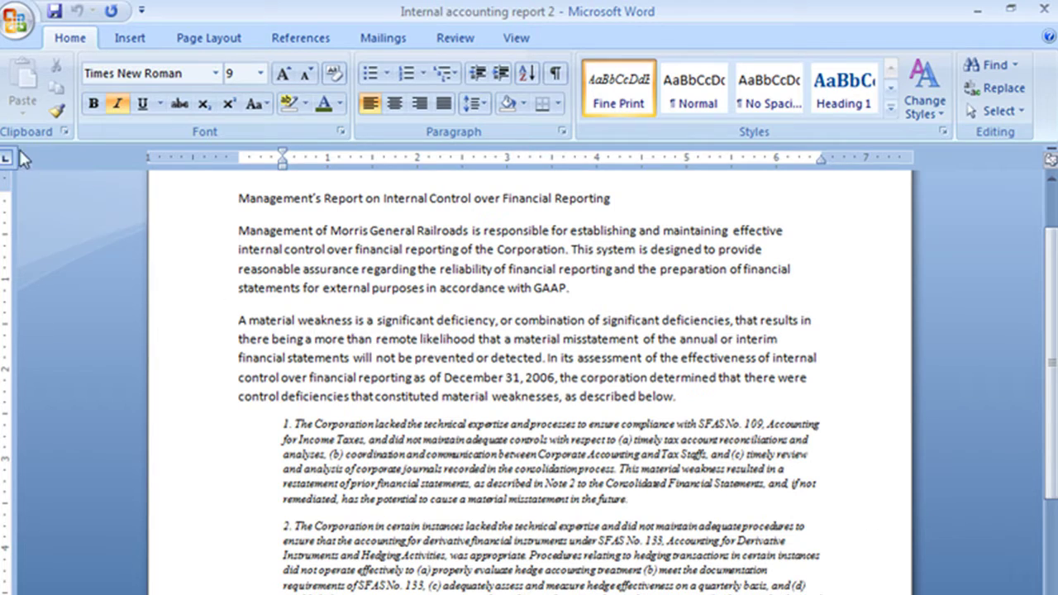
pyautogui.click(16, 18)
# Create a blank document and check its Quick Styles gallery for Fine Print
pyautogui.click(77, 63)
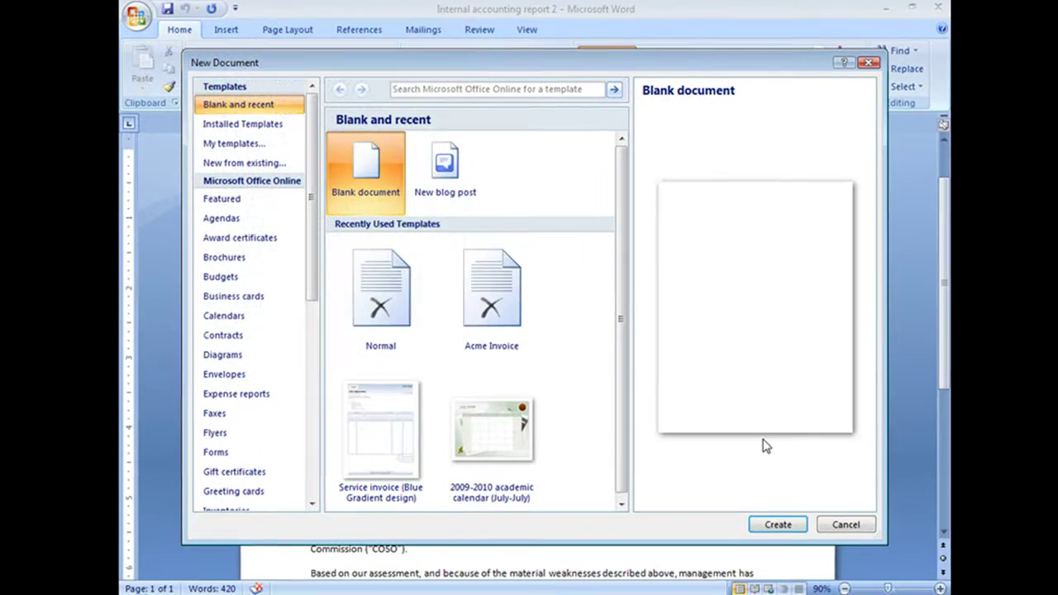
pyautogui.click(775, 522)
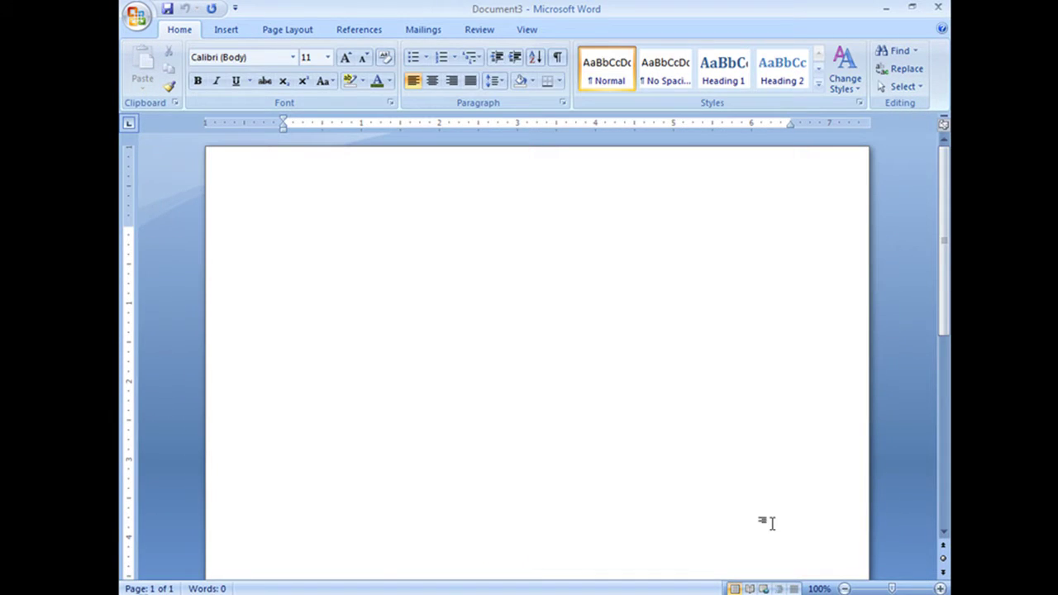
pyautogui.click(818, 85)
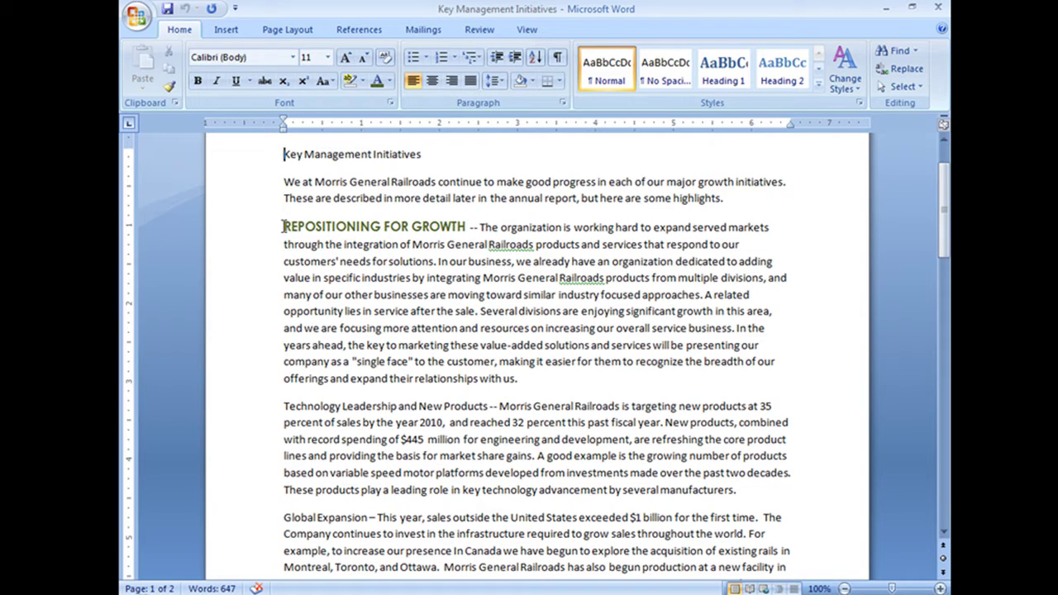
# Save the REPOSITIONING FOR GROWTH heading's formatting as the new quick style 'Bill's Header'
pyautogui.moveTo(281, 227); pyautogui.dragTo(439, 229)
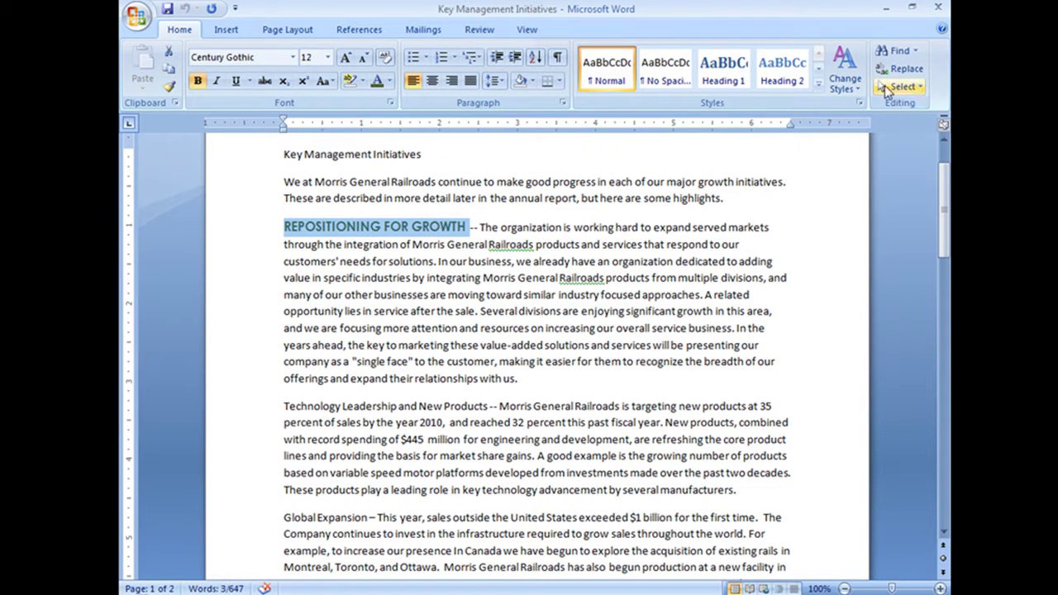
pyautogui.click(819, 84)
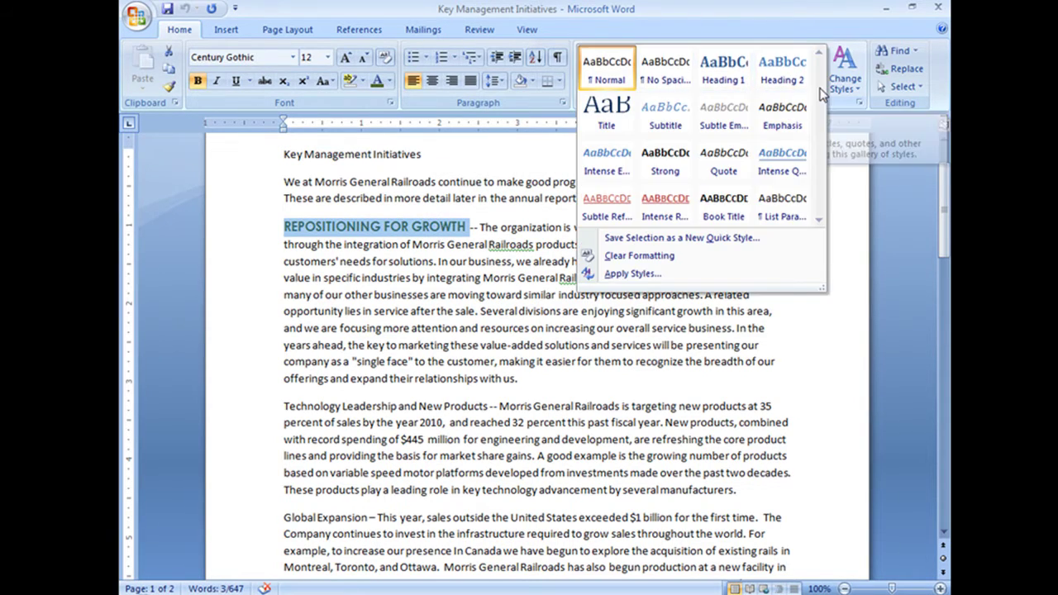
pyautogui.click(729, 239)
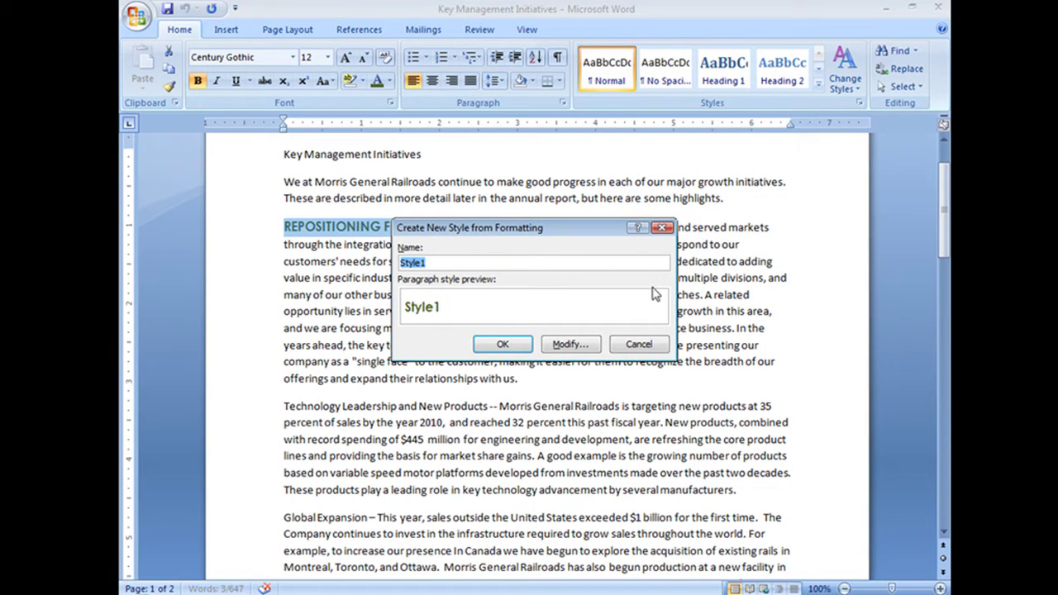
pyautogui.write("Bill's Header")
pyautogui.press('Return')
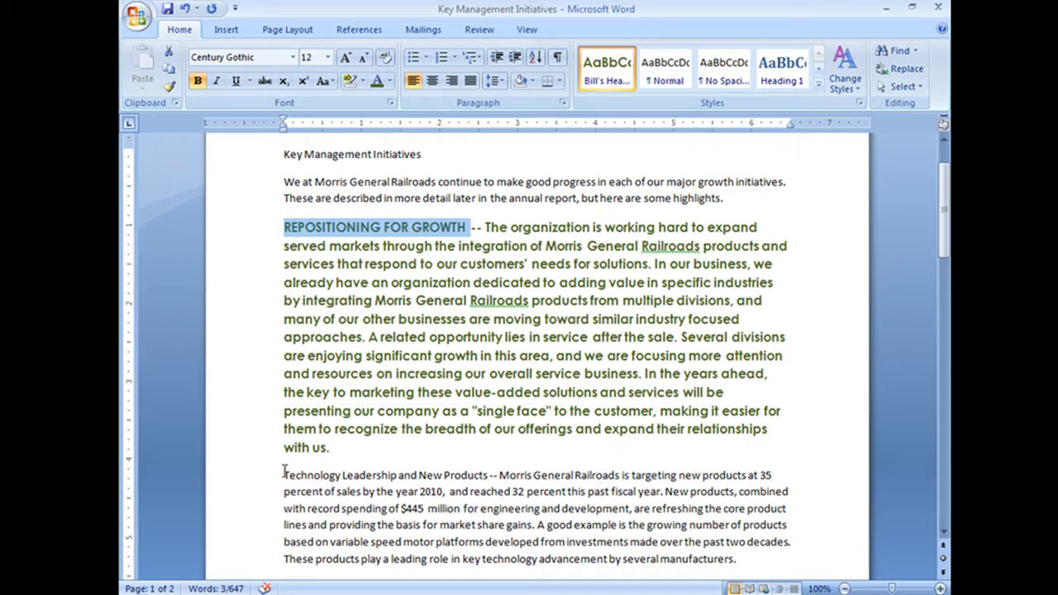
# Apply Bill's Header to the Technology Leadership and New Products heading, then review the Quick Styles gallery
pyautogui.moveTo(284, 475); pyautogui.dragTo(488, 477)
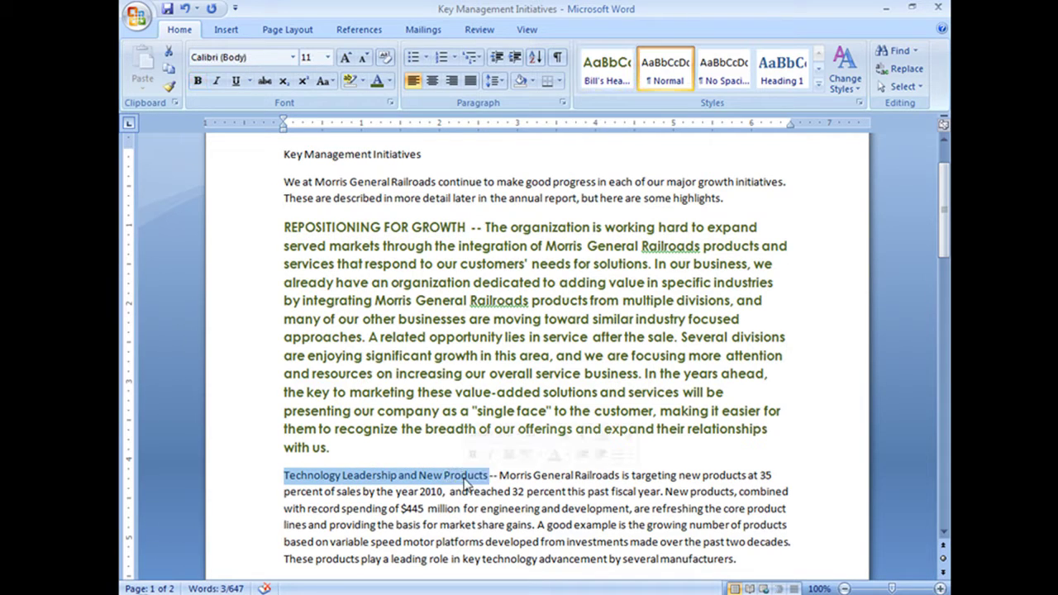
pyautogui.click(607, 76)
pyautogui.scroll(-1, 742, 534)
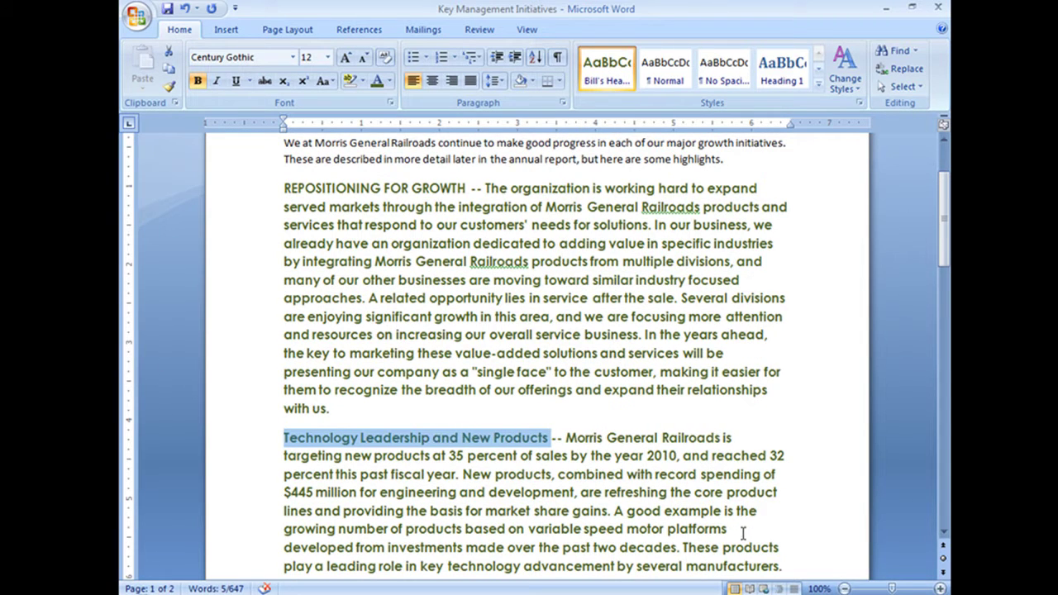
pyautogui.click(550, 308)
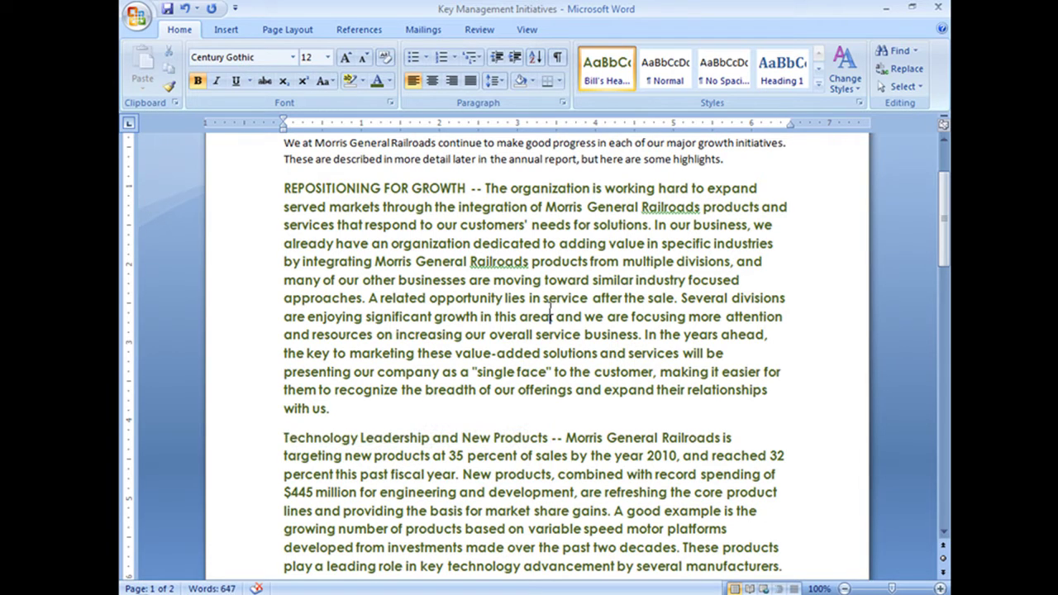
pyautogui.click(818, 83)
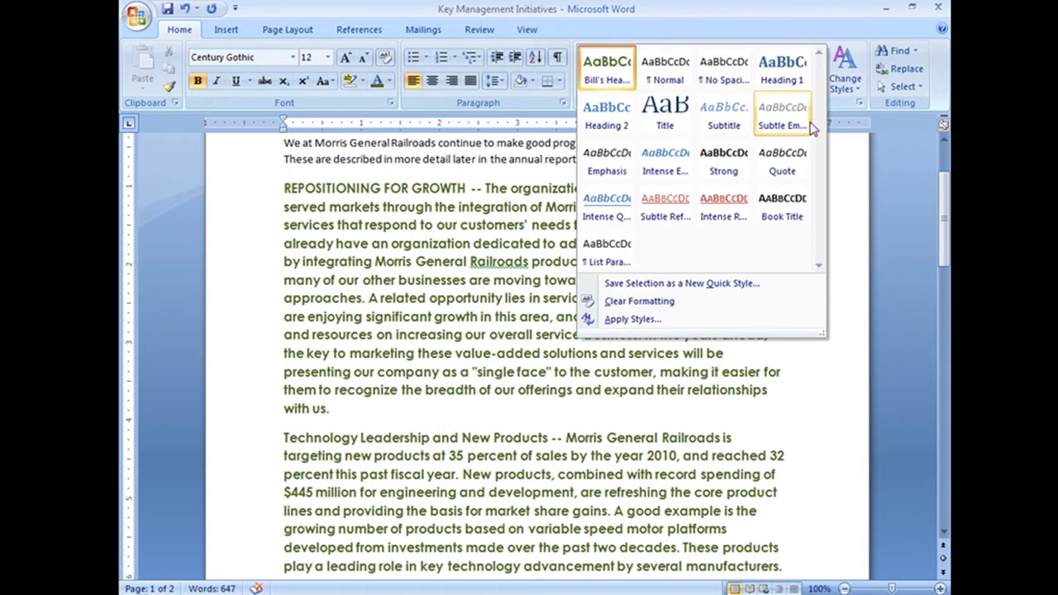
pyautogui.press('Escape')
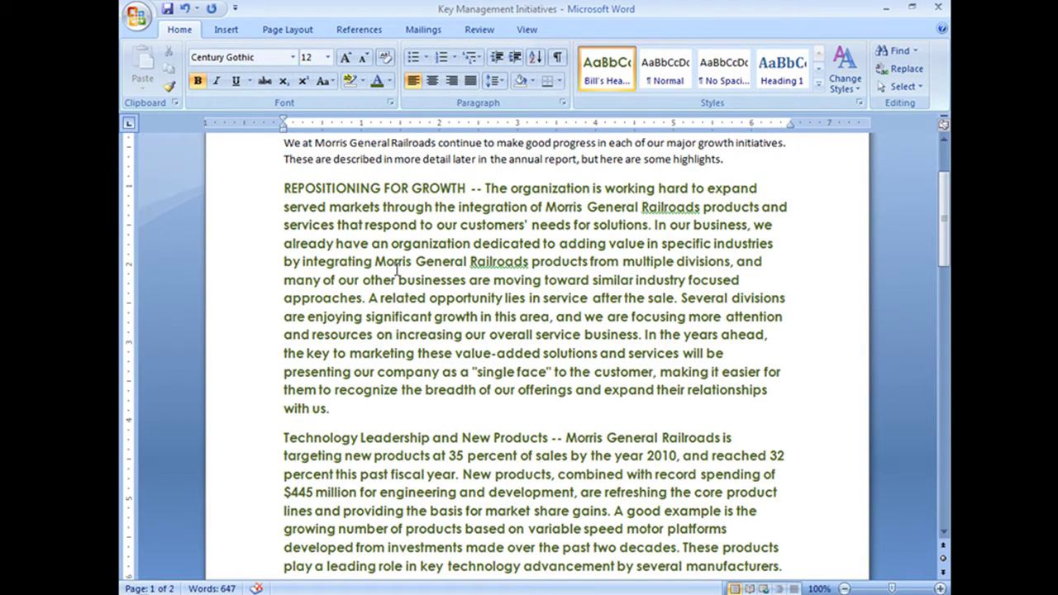
# Undo the Technology Leadership styling and make the first heading automatic colour, Capitalize Each Word, not bold
pyautogui.click(186, 9)
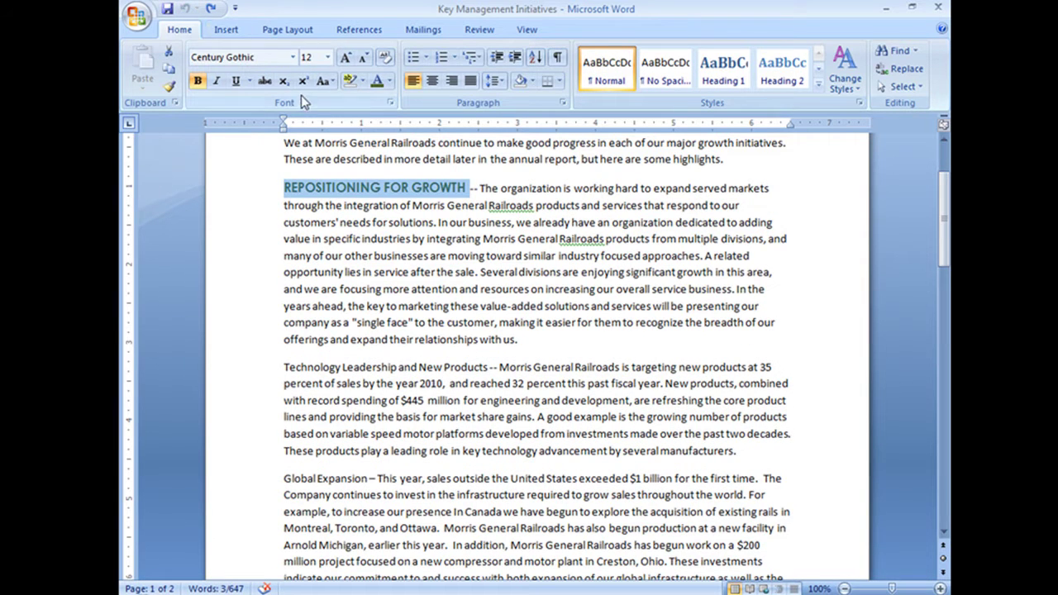
pyautogui.click(385, 81)
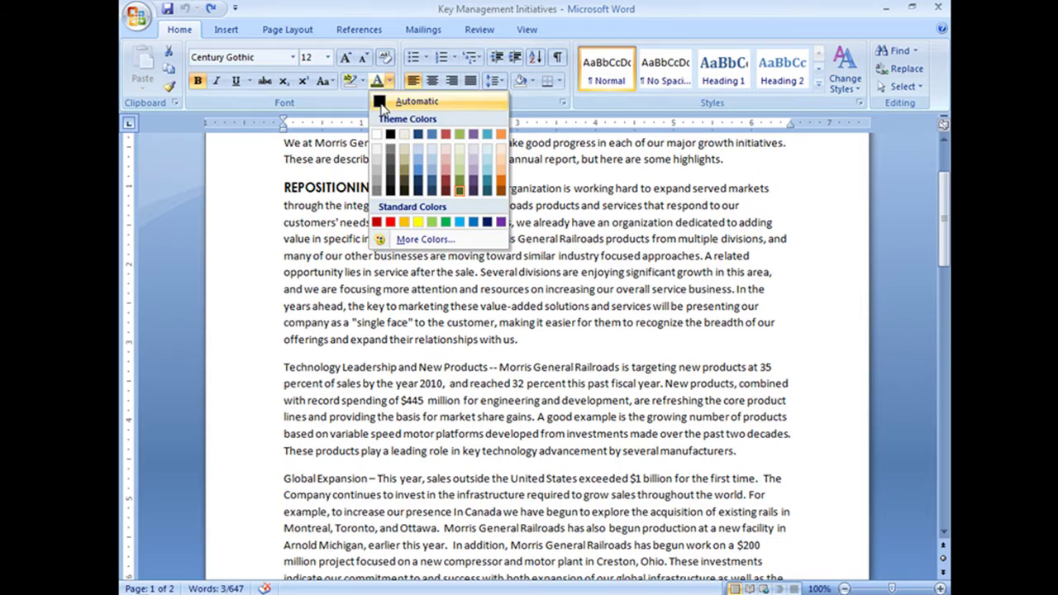
pyautogui.click(413, 100)
pyautogui.click(324, 81)
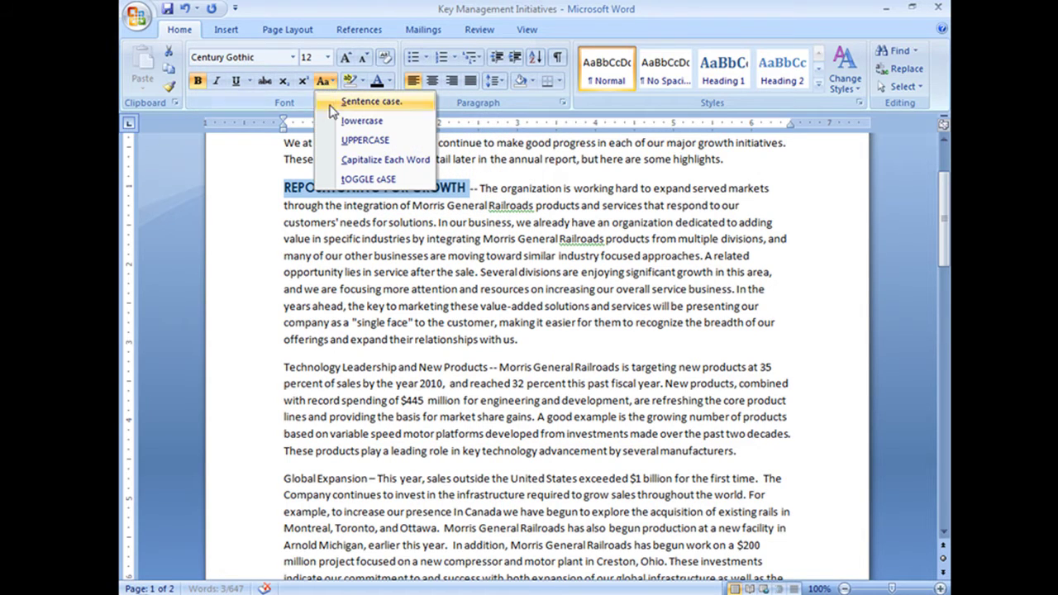
pyautogui.click(372, 160)
pyautogui.click(198, 80)
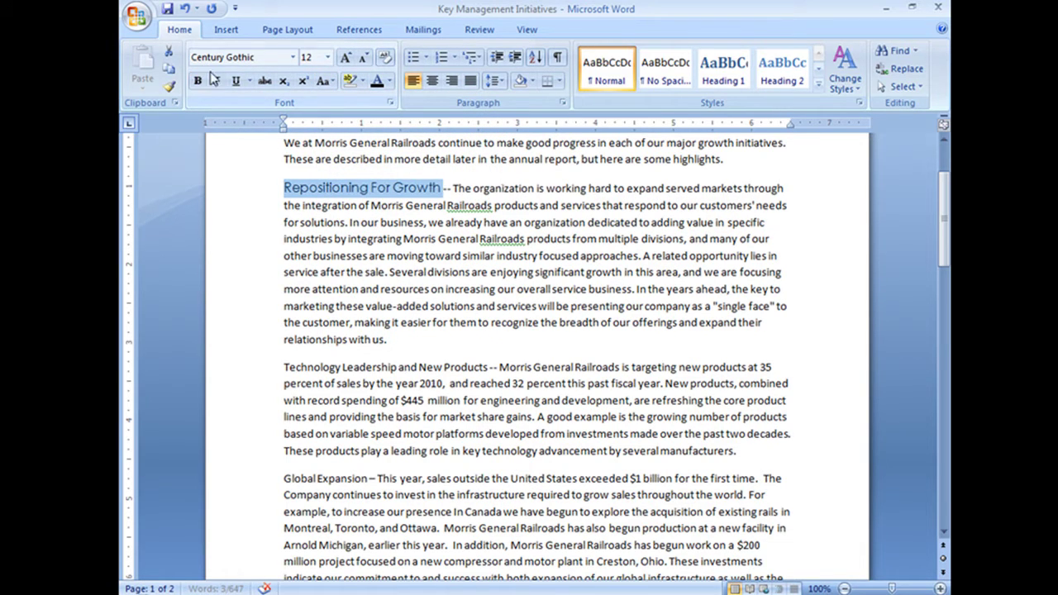
# Set the heading font back to Calibri (Body) at 11 points
pyautogui.click(293, 57)
pyautogui.click(231, 110)
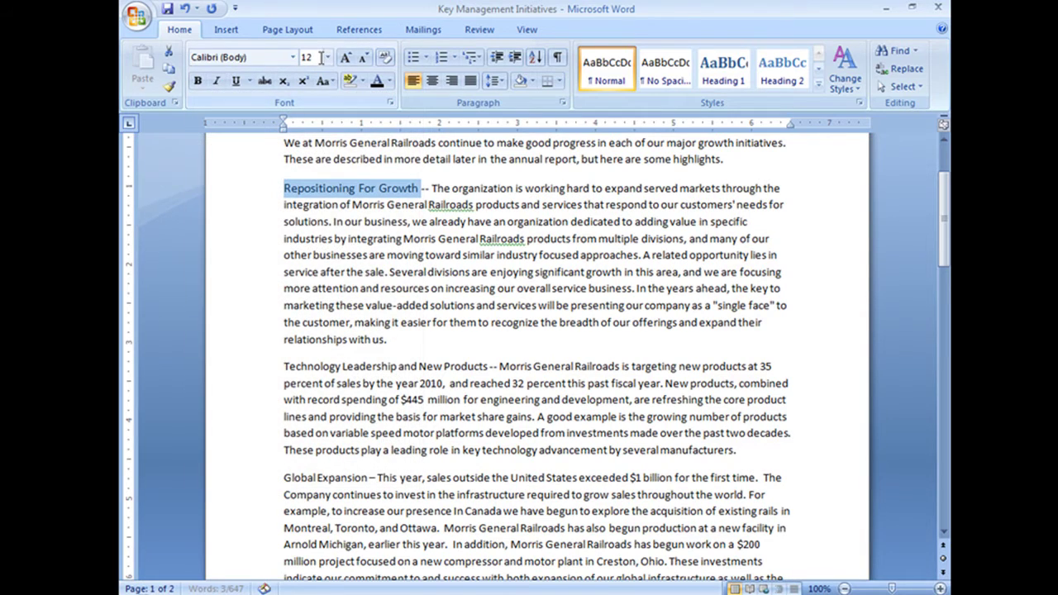
pyautogui.click(328, 57)
pyautogui.click(307, 117)
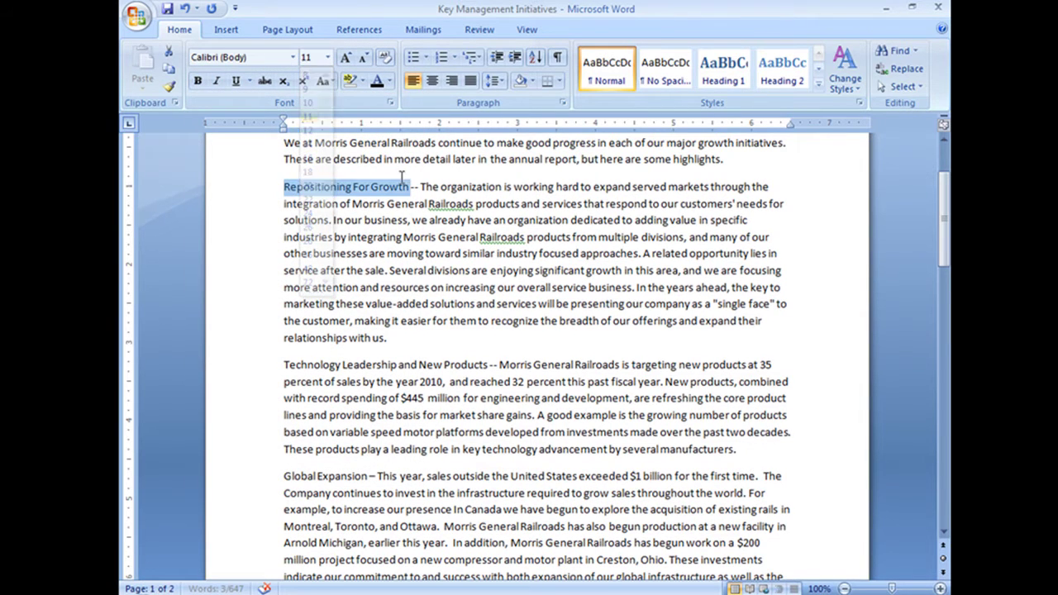
# With the cursor before Repositioning For Growth, show the Styles task pane
pyautogui.click(265, 221)
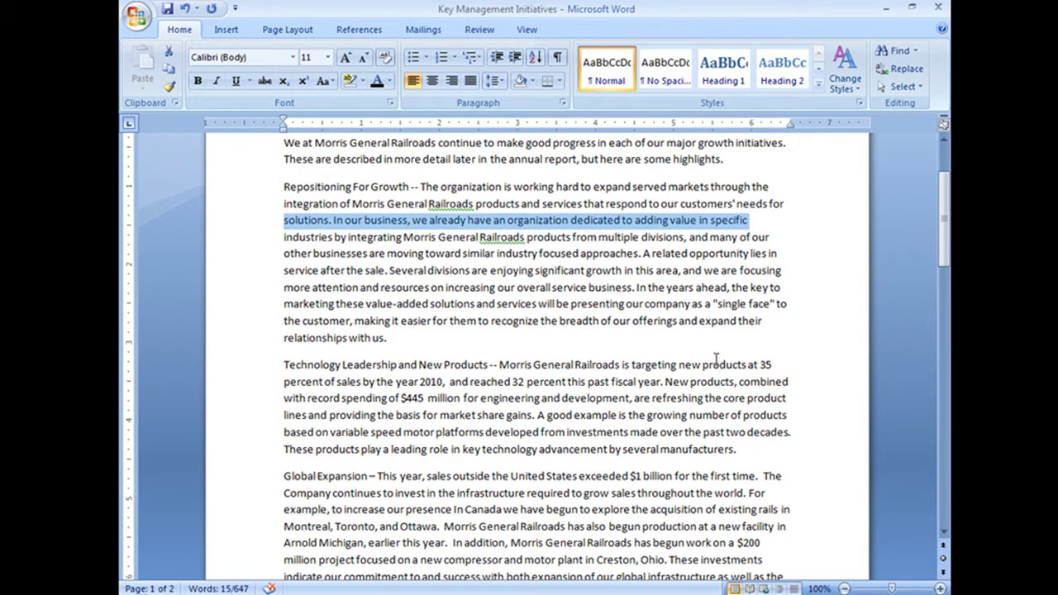
pyautogui.click(286, 188)
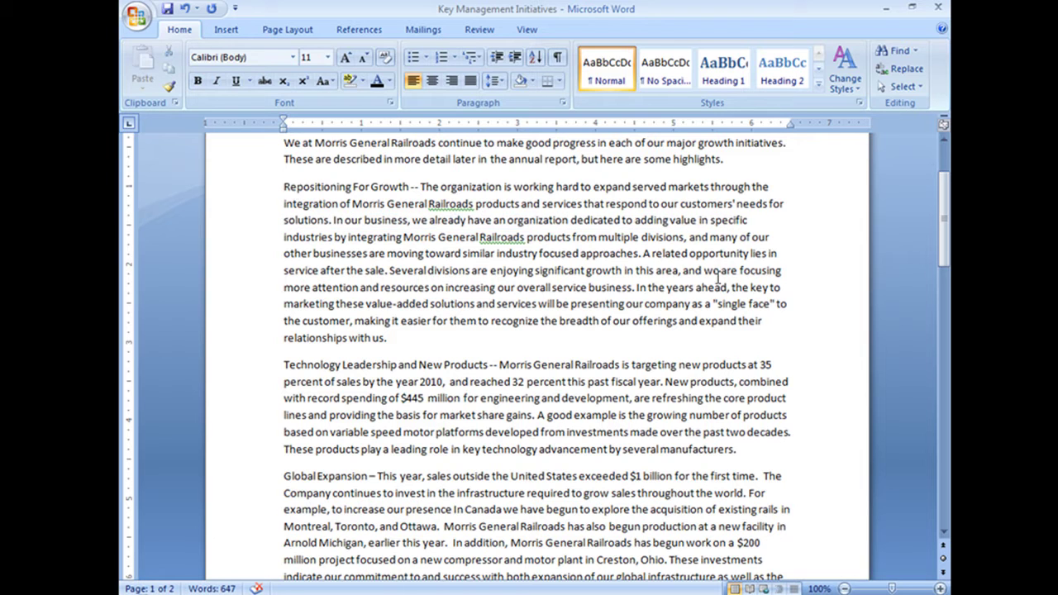
pyautogui.scroll(1, 707, 278)
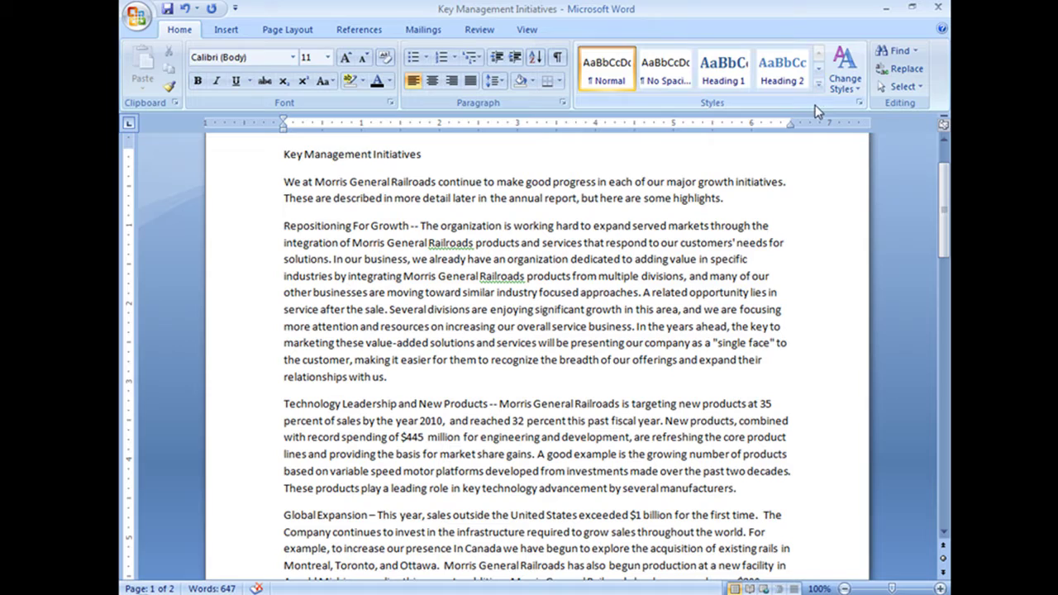
pyautogui.click(859, 104)
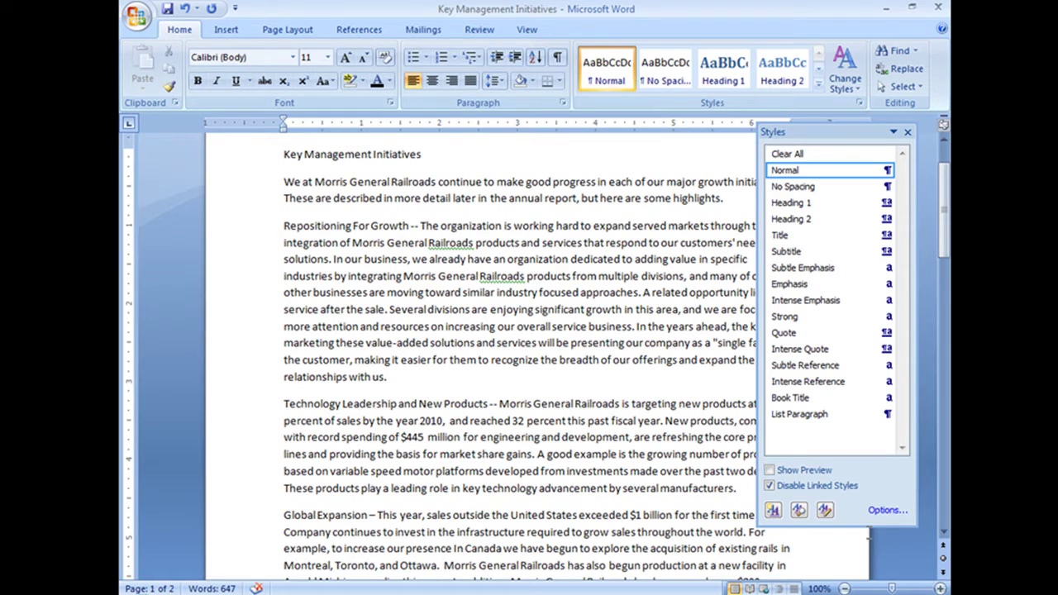
# Start a new style named 'Bill's Header' and make it a Character style
pyautogui.click(772, 513)
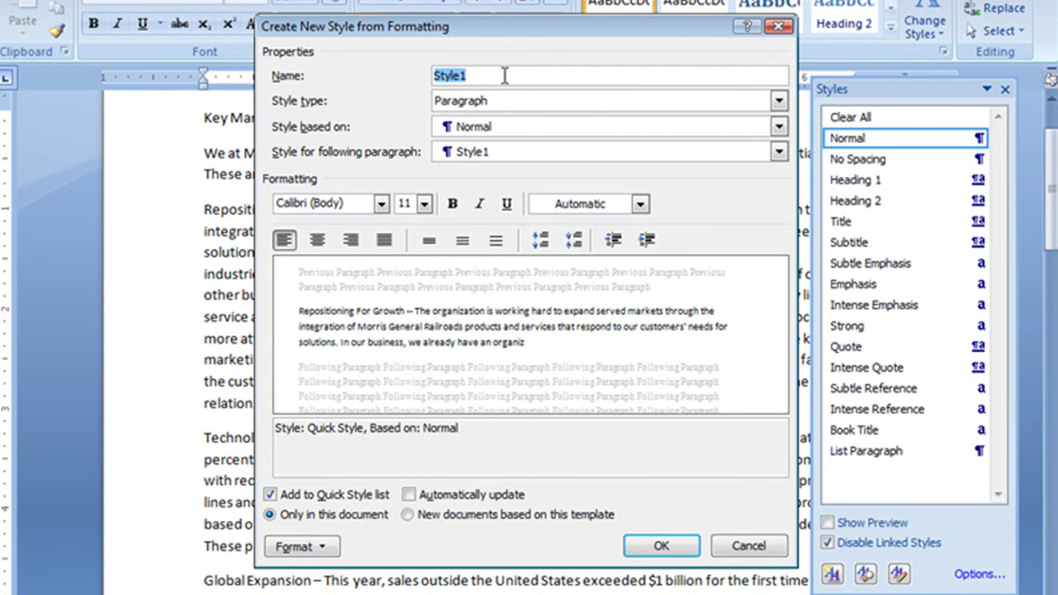
pyautogui.write('Bi')
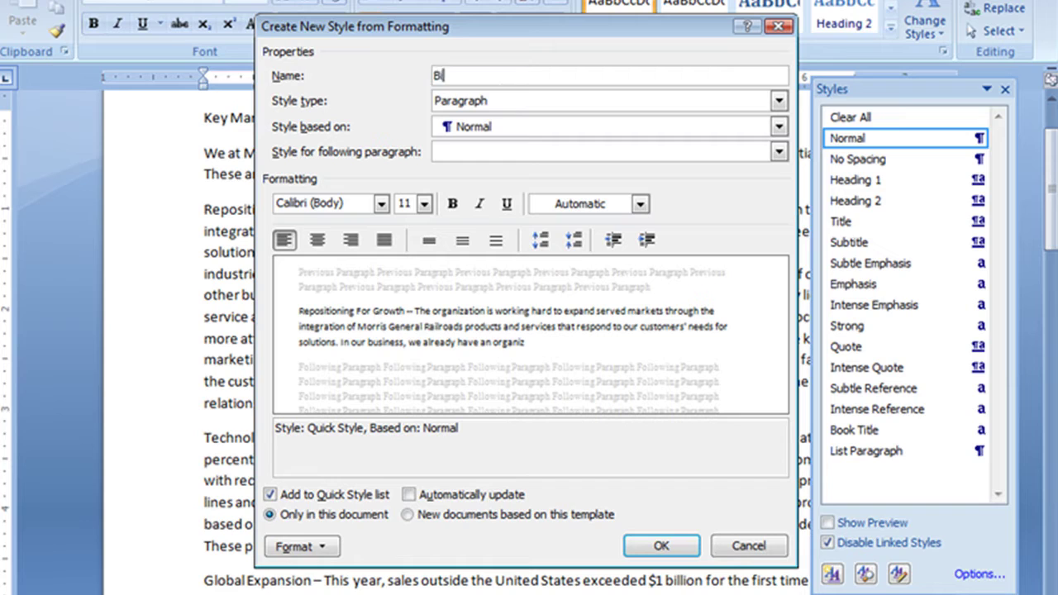
pyautogui.write("ll's He")
pyautogui.write('ader')
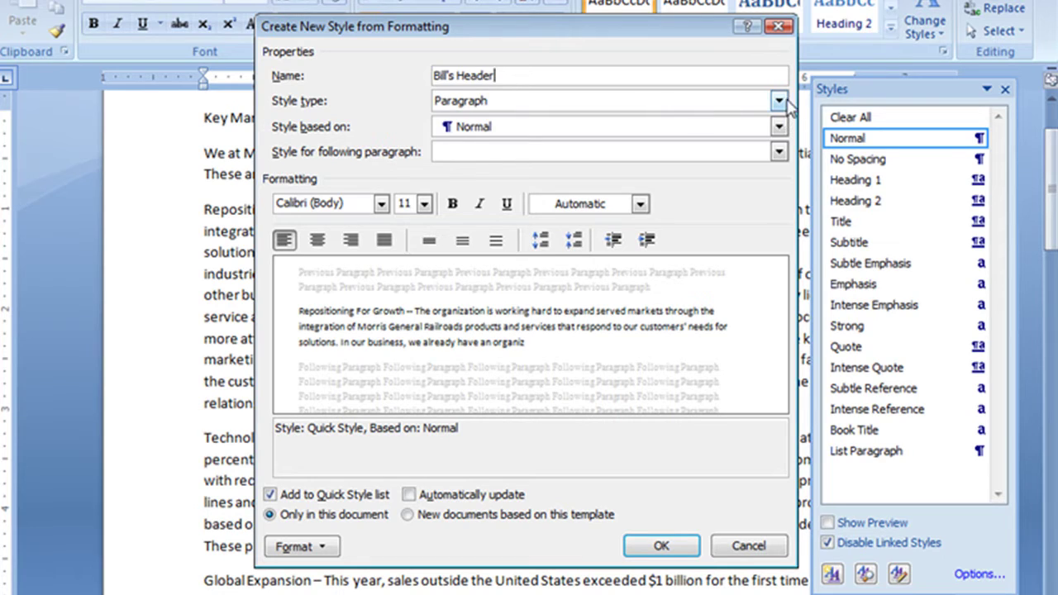
pyautogui.click(778, 100)
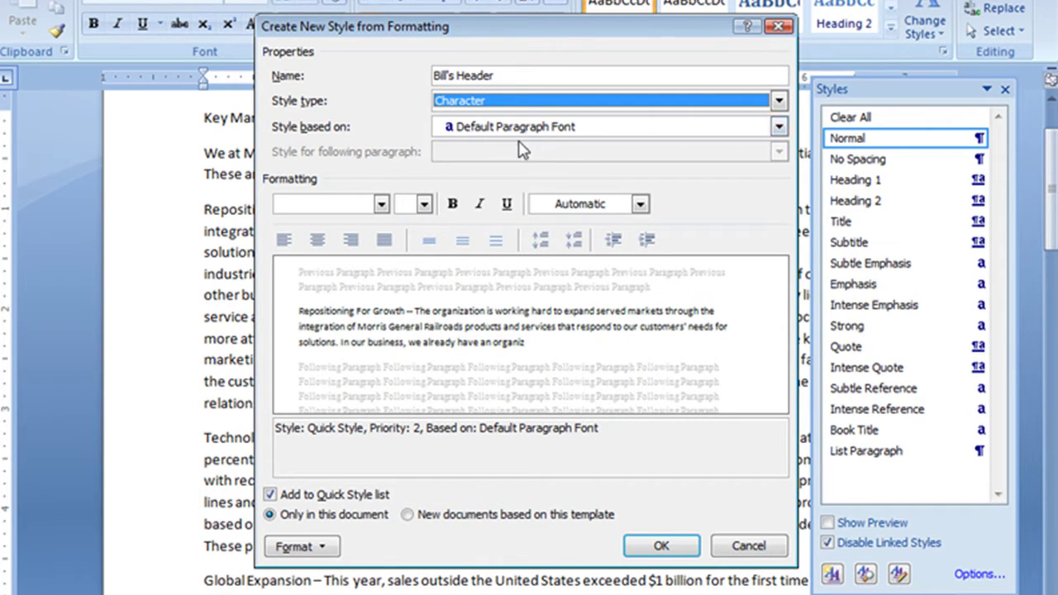
# Give Bill's Header Century Gothic, 12 point, bold, in dark olive green
pyautogui.click(381, 205)
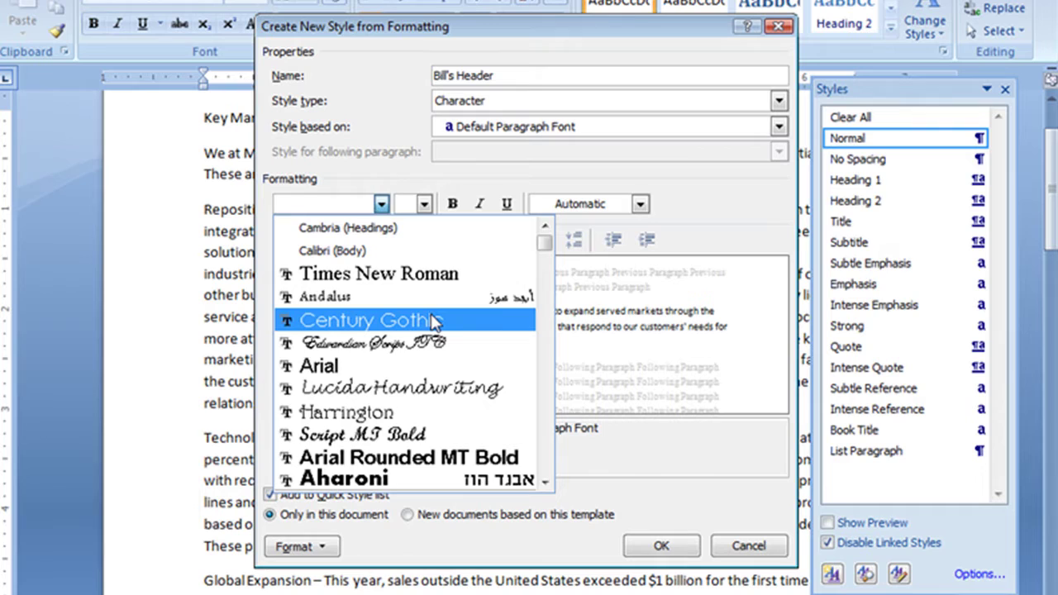
pyautogui.click(436, 322)
pyautogui.click(424, 204)
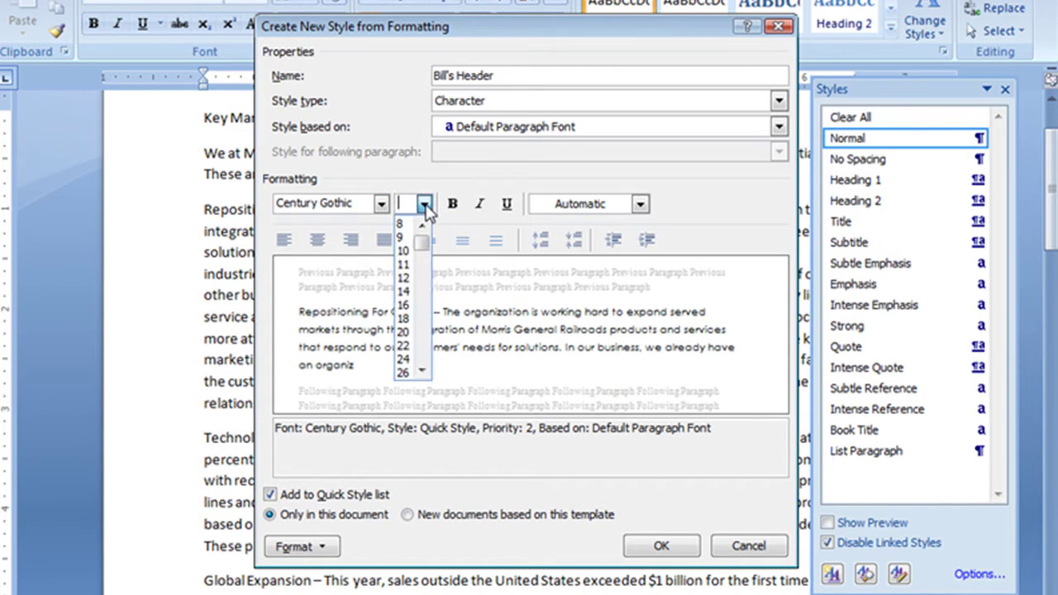
pyautogui.click(405, 278)
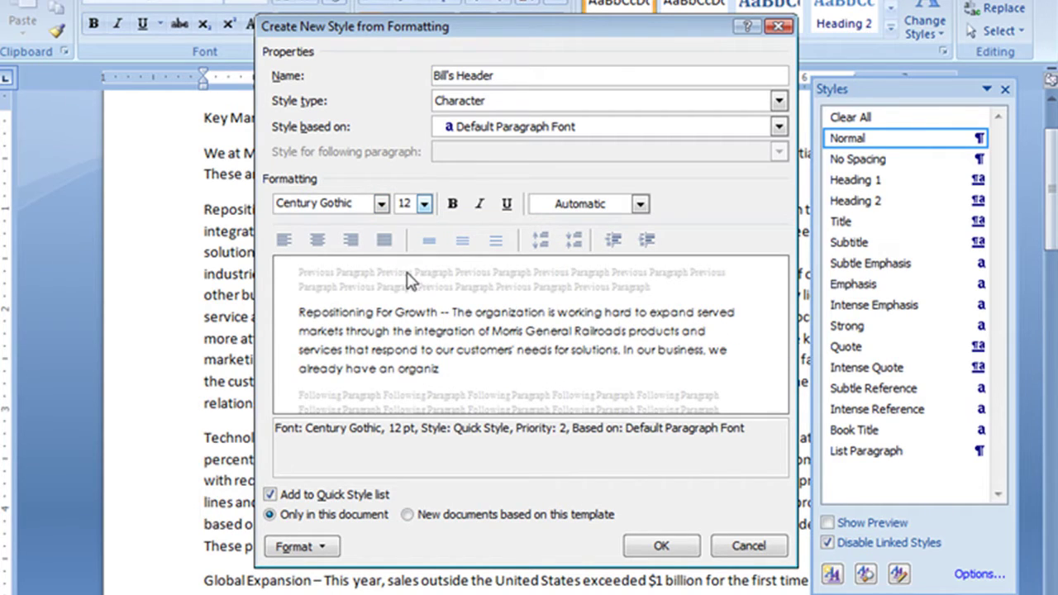
pyautogui.click(452, 204)
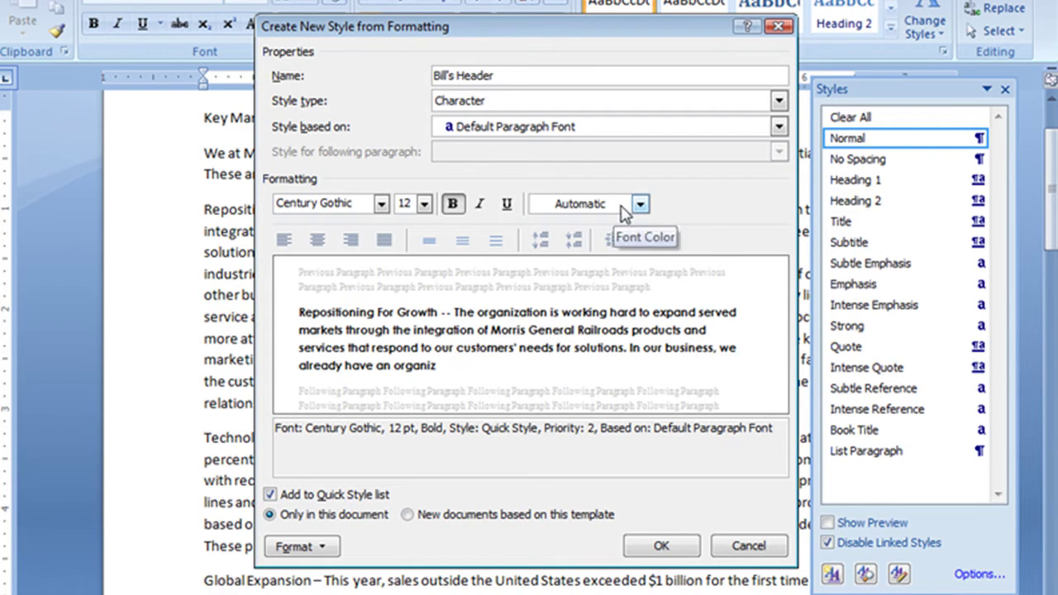
pyautogui.click(640, 205)
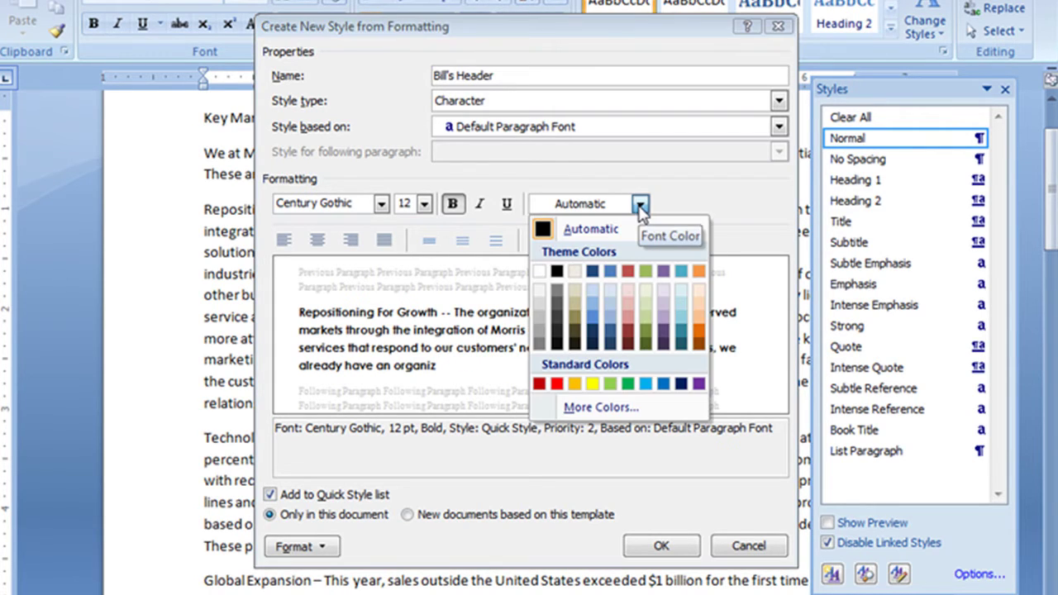
pyautogui.click(649, 343)
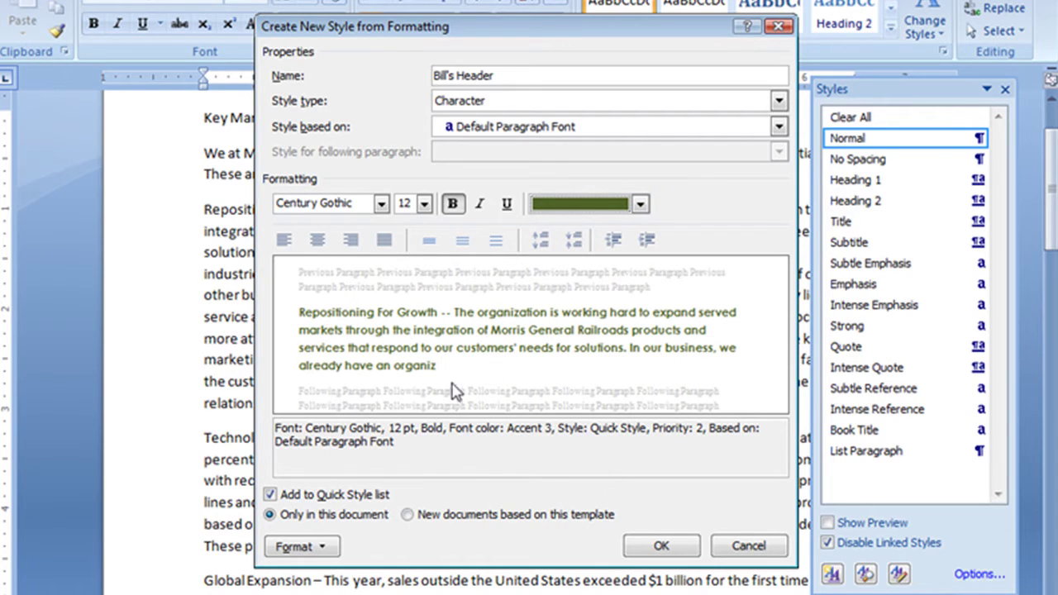
# Add All caps to the Bill's Header definition through the Font dialog
pyautogui.click(322, 547)
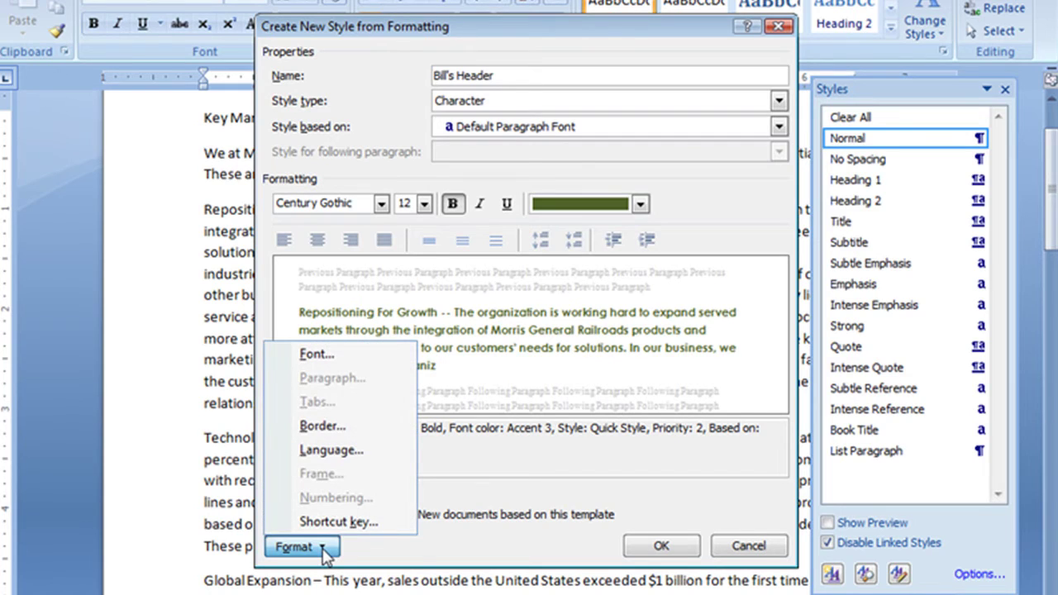
pyautogui.click(335, 355)
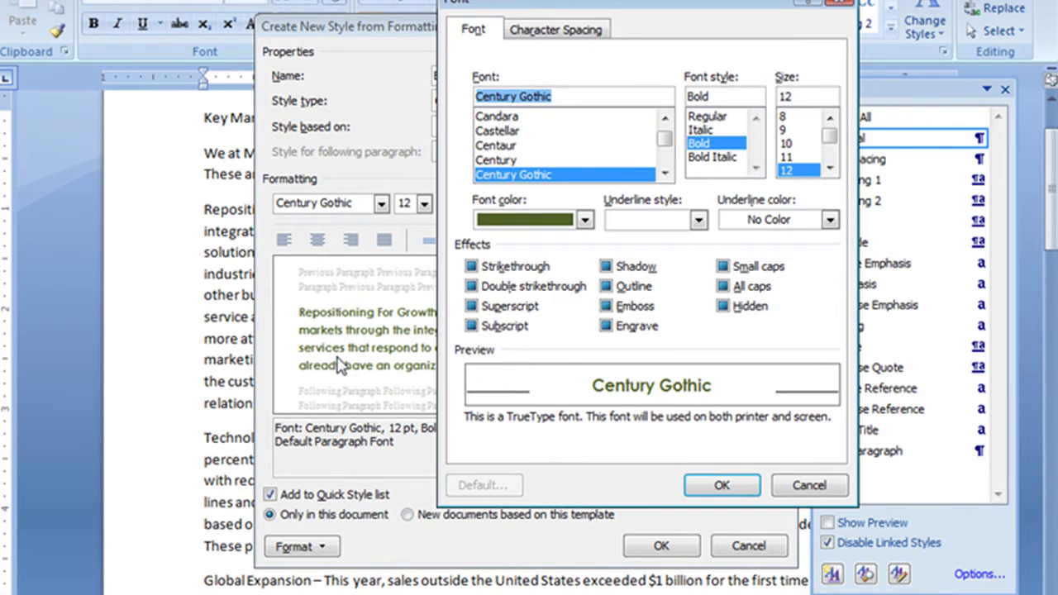
pyautogui.click(724, 286)
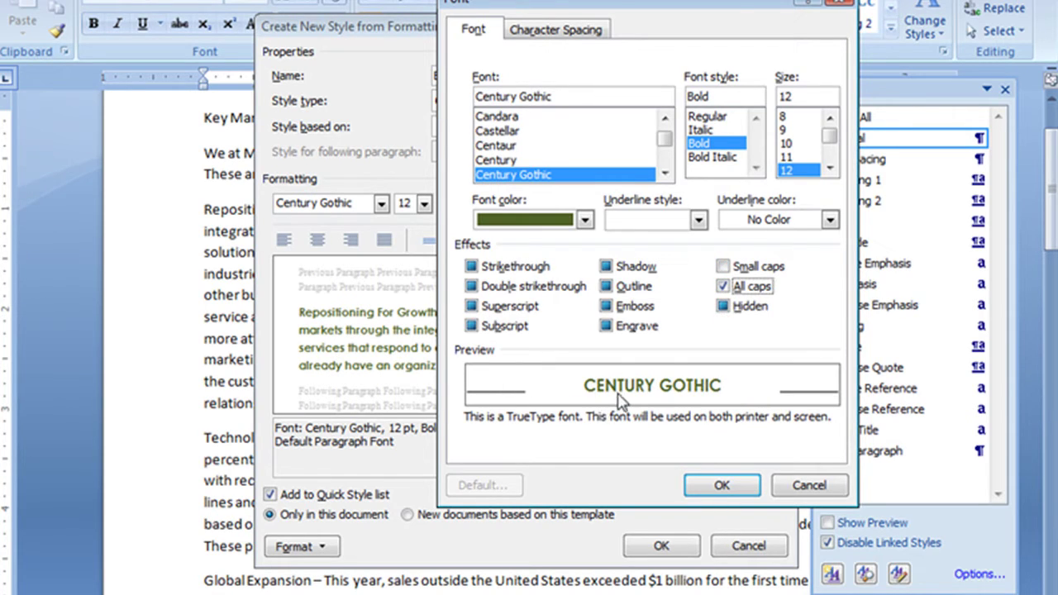
pyautogui.click(721, 486)
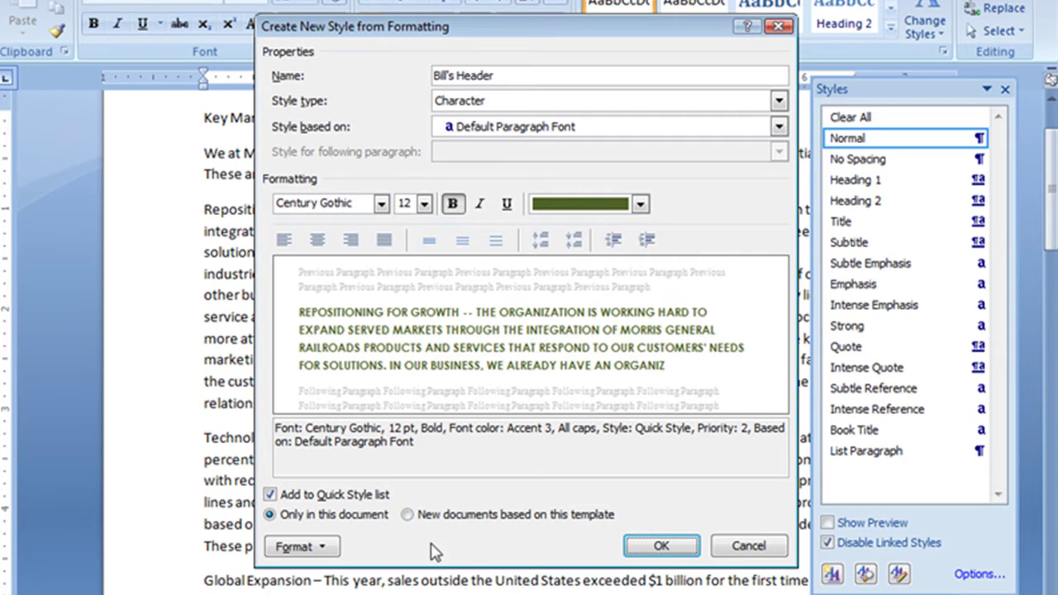
# Save Bill's Header for new documents based on this template and create the style
pyautogui.click(408, 516)
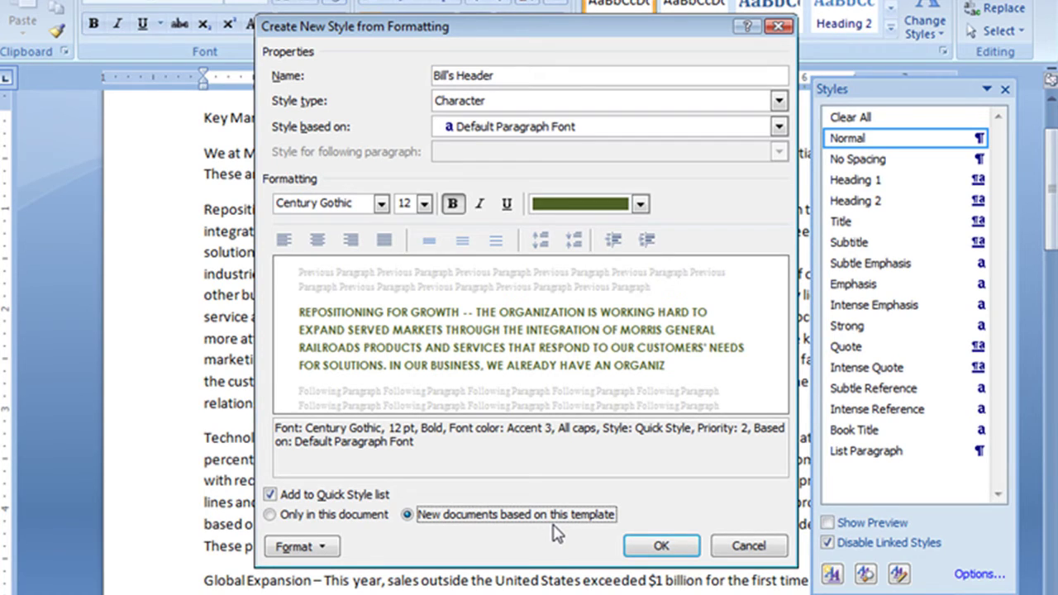
pyautogui.click(661, 547)
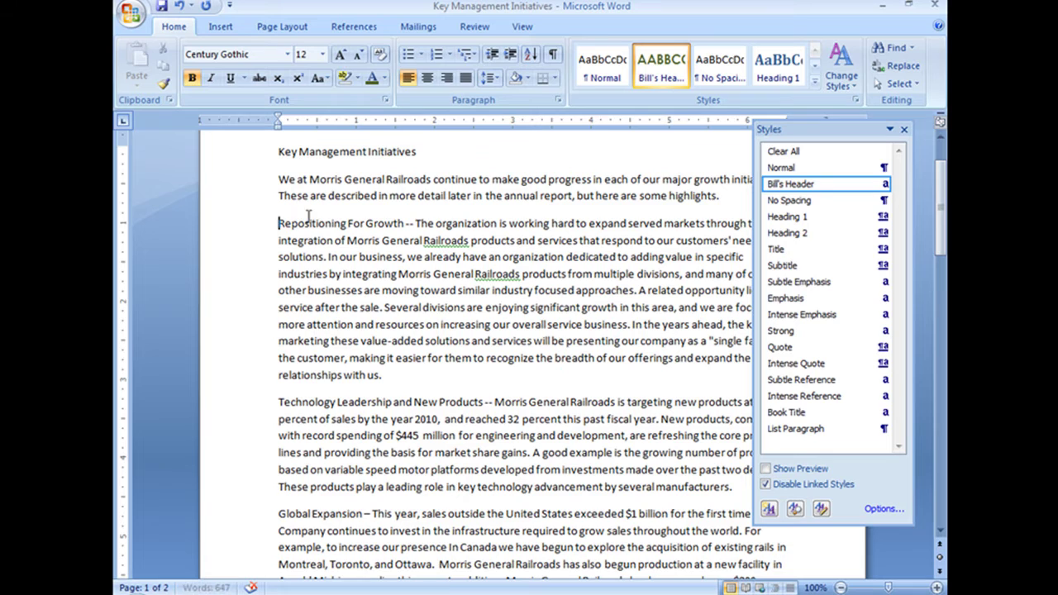
# Apply Bill's Header to the Repositioning For Growth and Technology Leadership and New Products headings
pyautogui.moveTo(277, 223); pyautogui.dragTo(404, 224)
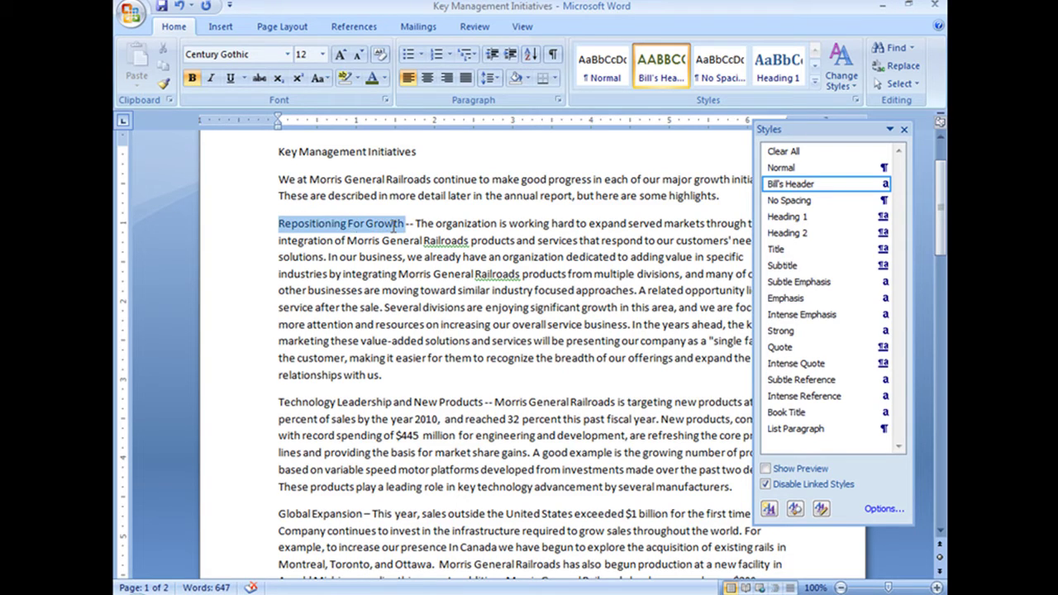
pyautogui.click(659, 69)
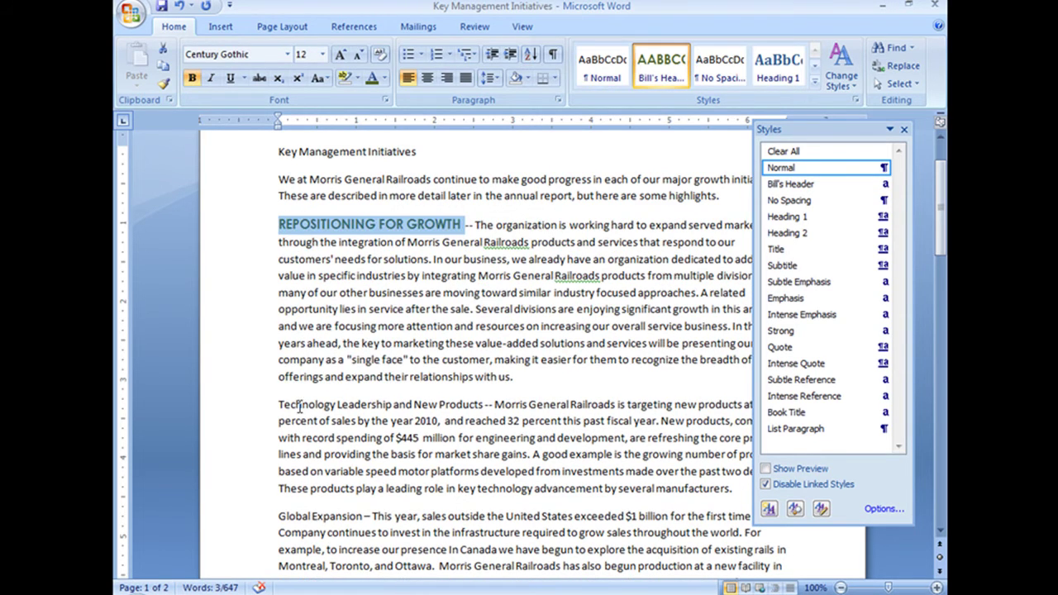
pyautogui.moveTo(279, 403)
pyautogui.mouseDown()
pyautogui.moveTo(463, 379)
pyautogui.moveTo(450, 404)
pyautogui.mouseUp()
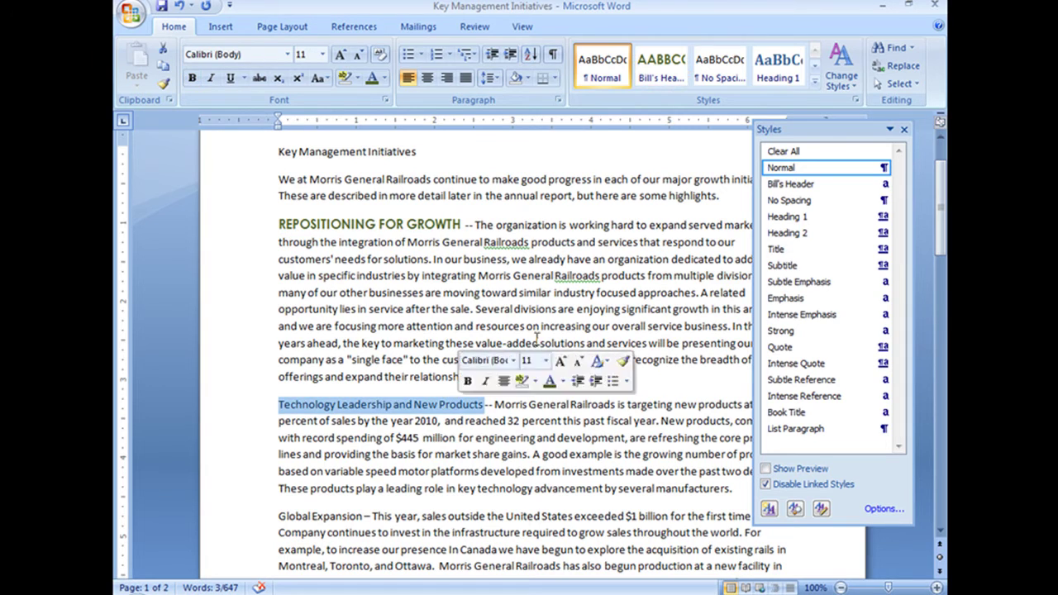
pyautogui.click(655, 77)
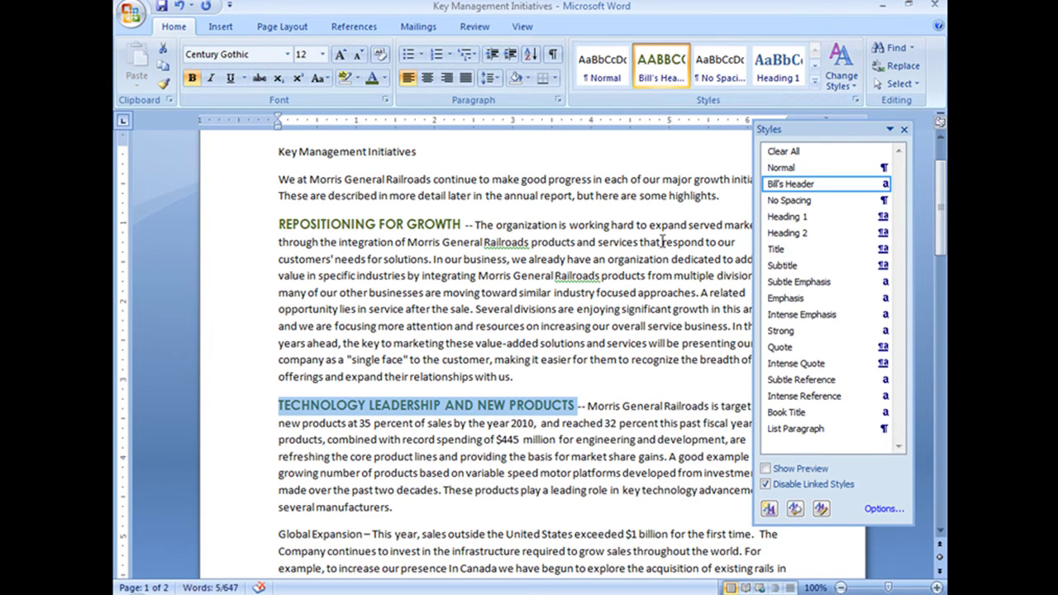
# Apply Bill's Header to the Global Expansion and Strategic Partnerships headings, then close the Styles pane
pyautogui.scroll(-1, 578, 272)
pyautogui.scroll(-1, 454, 330)
pyautogui.scroll(-1, 355, 364)
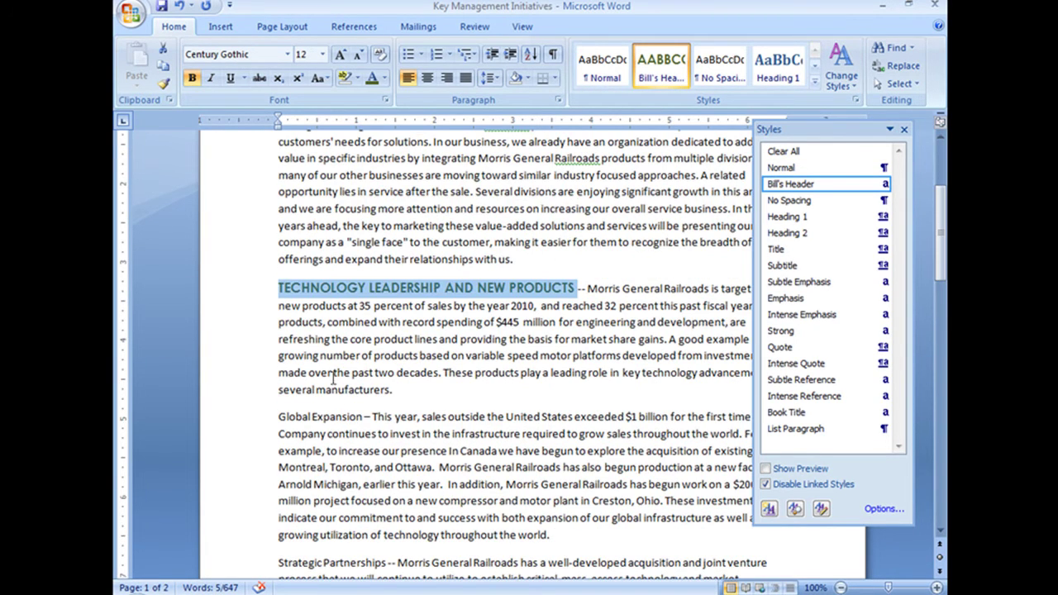
pyautogui.moveTo(279, 416); pyautogui.dragTo(362, 417)
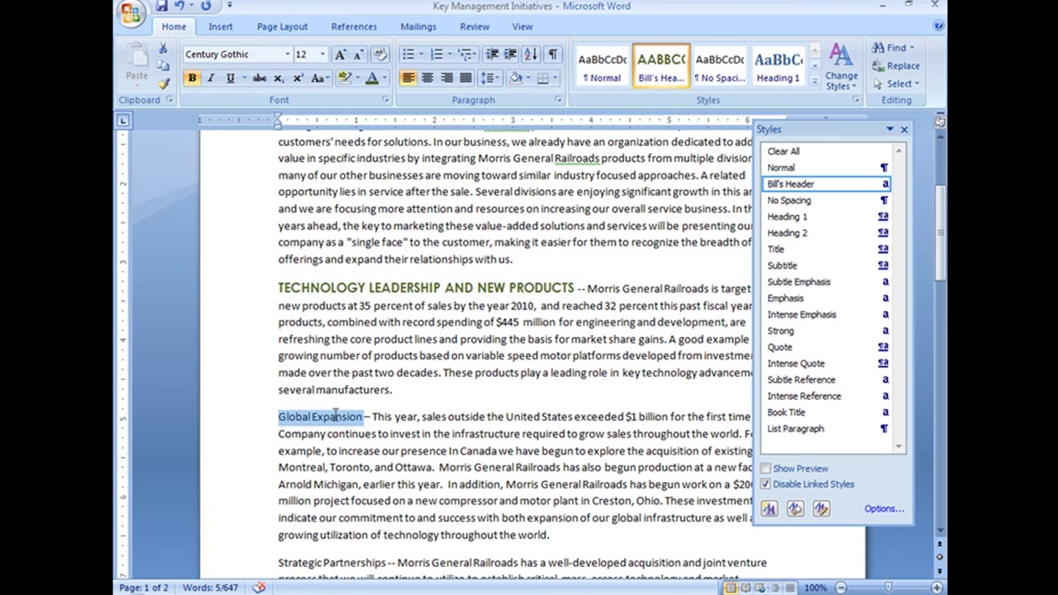
pyautogui.click(652, 77)
pyautogui.scroll(-3, 397, 397)
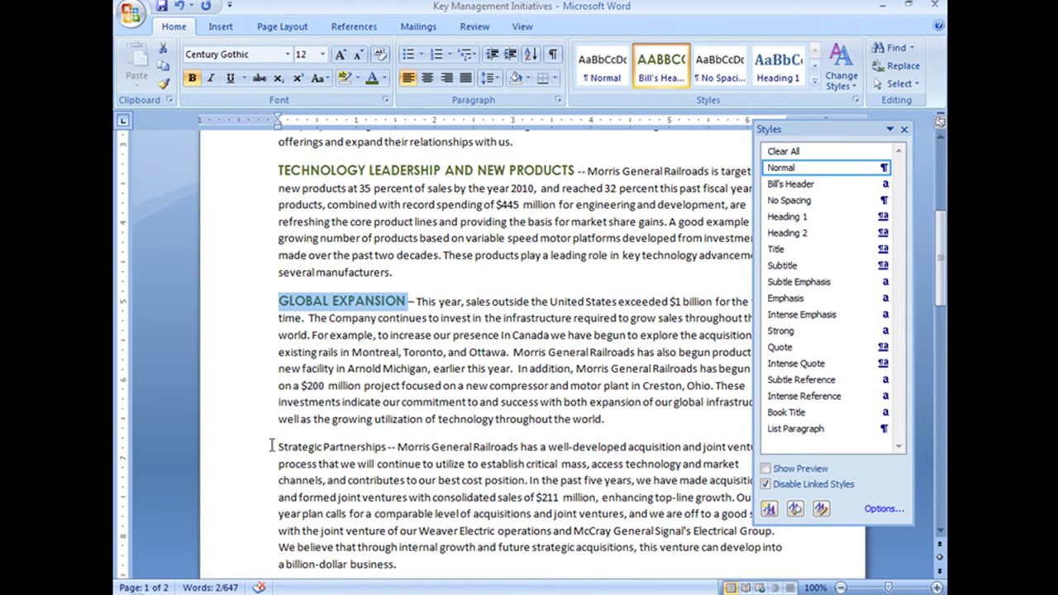
pyautogui.moveTo(278, 446); pyautogui.dragTo(387, 446)
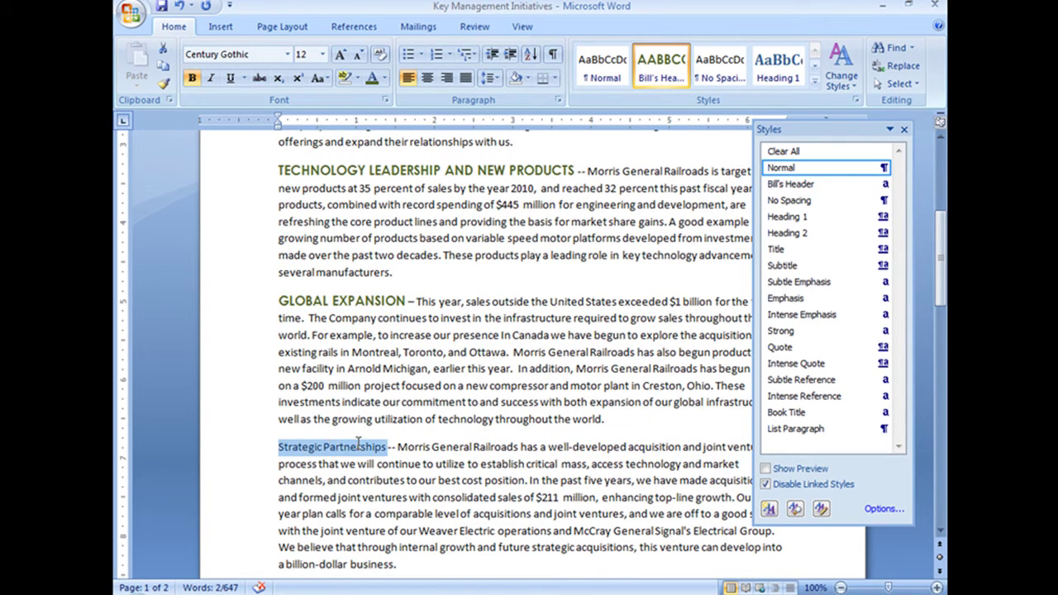
pyautogui.click(660, 66)
pyautogui.click(903, 129)
pyautogui.scroll(2, 688, 308)
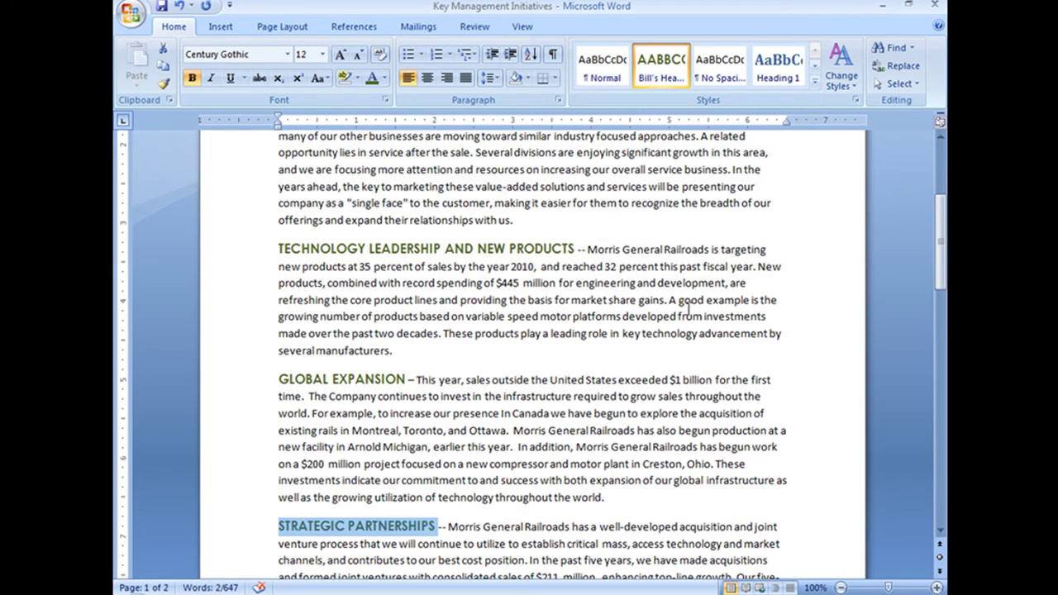
pyautogui.scroll(1, 689, 308)
pyautogui.scroll(1, 688, 308)
# Create a new blank document from the default template via the Office button's New command
pyautogui.click(130, 15)
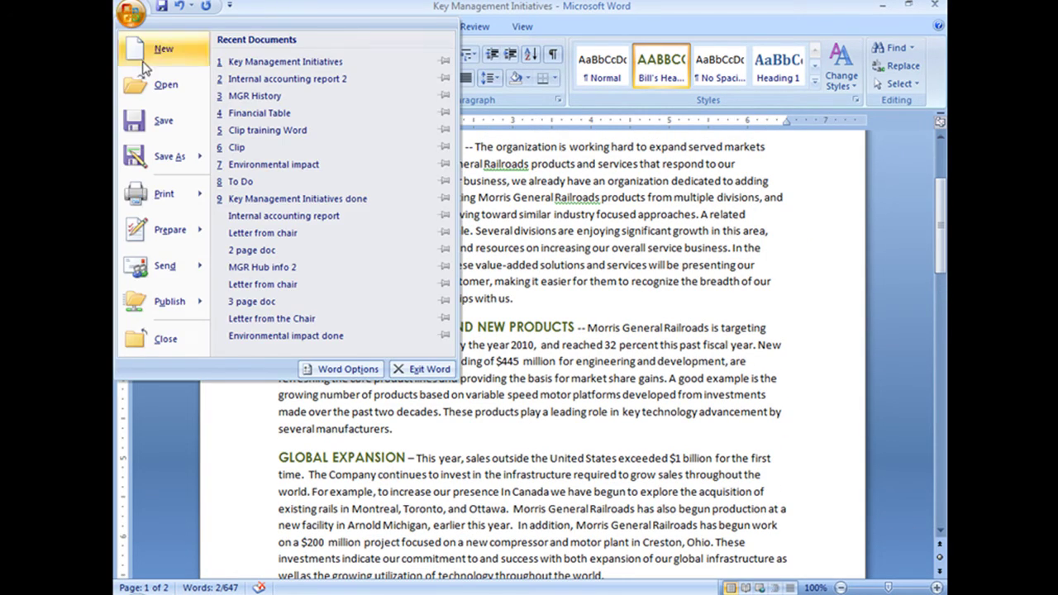
pyautogui.click(154, 51)
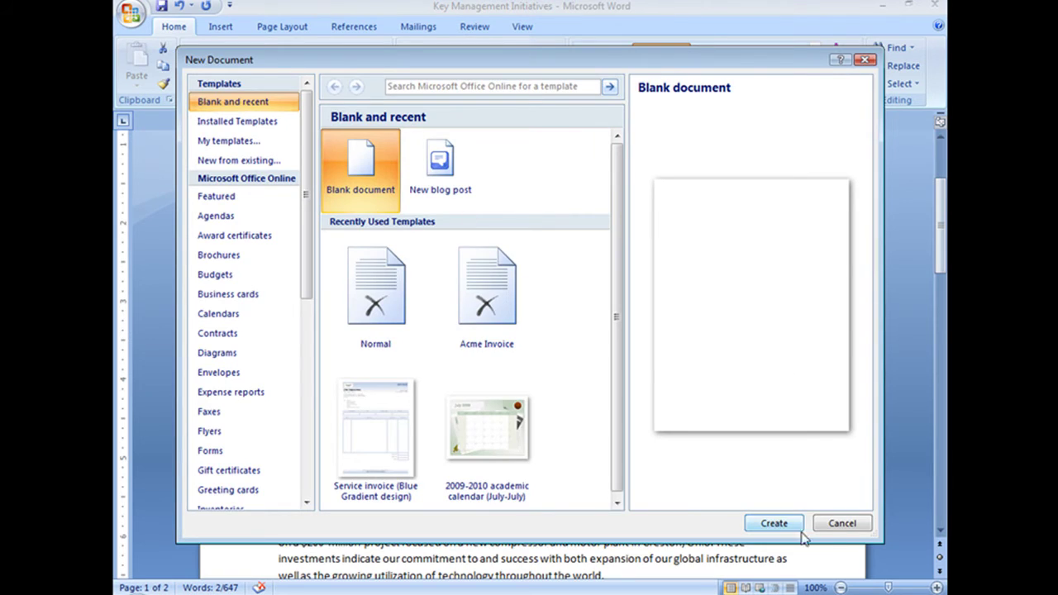
pyautogui.click(770, 522)
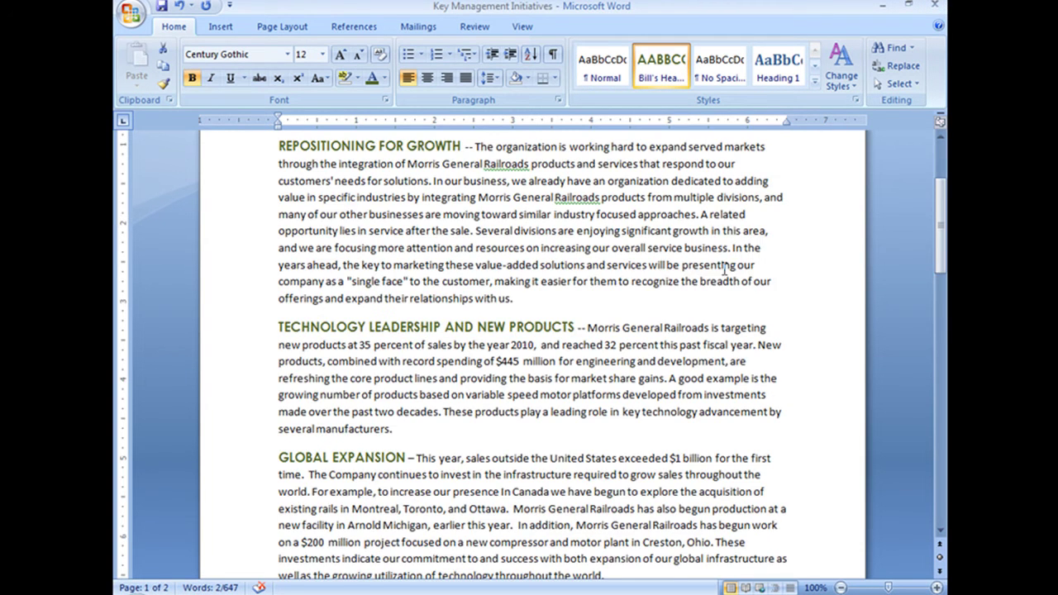
# Scroll back up to the top of the Key Management Initiatives report
pyautogui.scroll(2, 724, 268)
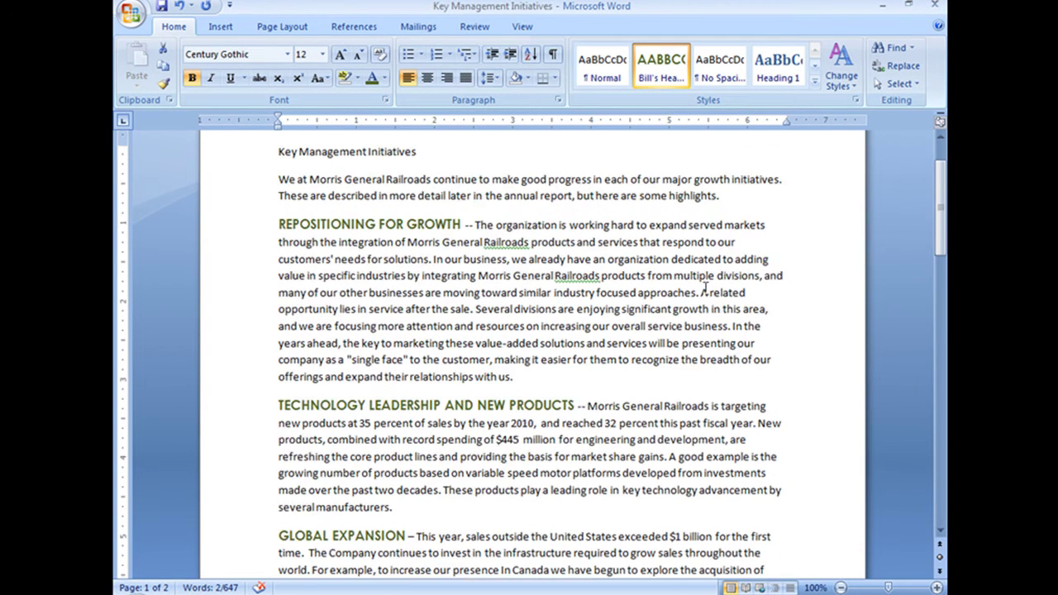
pyautogui.scroll(1, 711, 281)
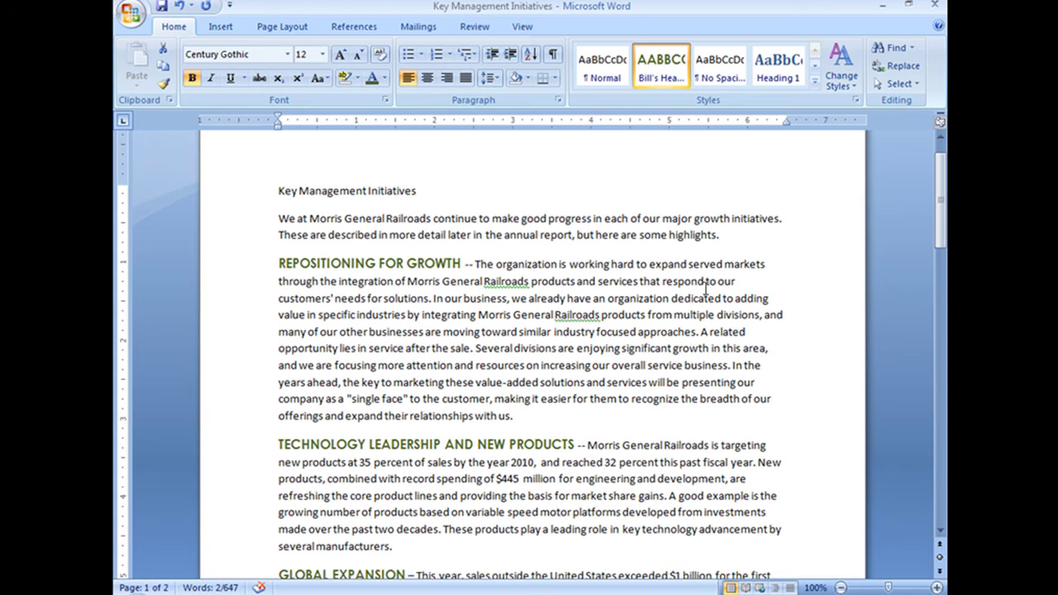